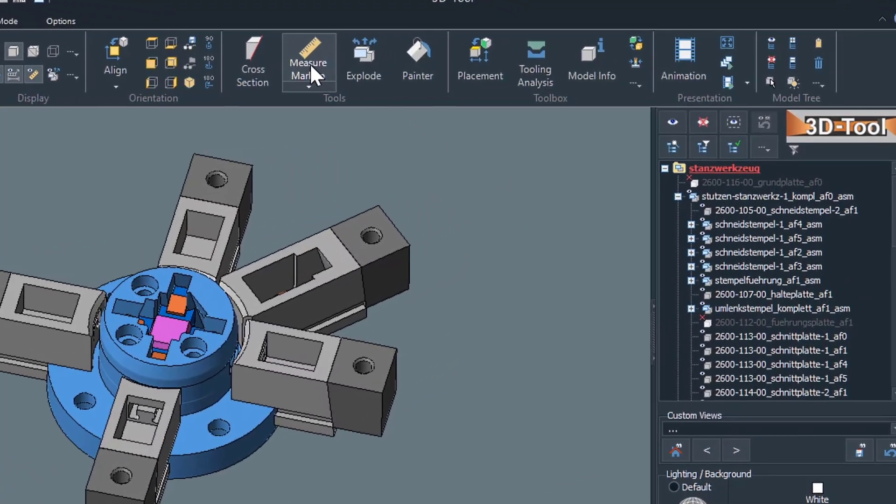
- Open Measure and Markup and review its radius, surface point, note, text and diameter functions
{"action": "left_click", "coordinate": [310, 65]}
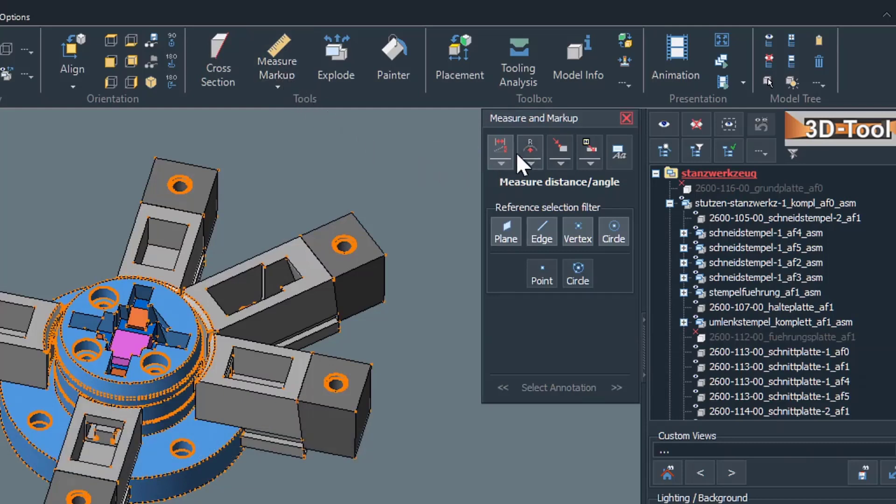
{"action": "left_click", "coordinate": [529, 151]}
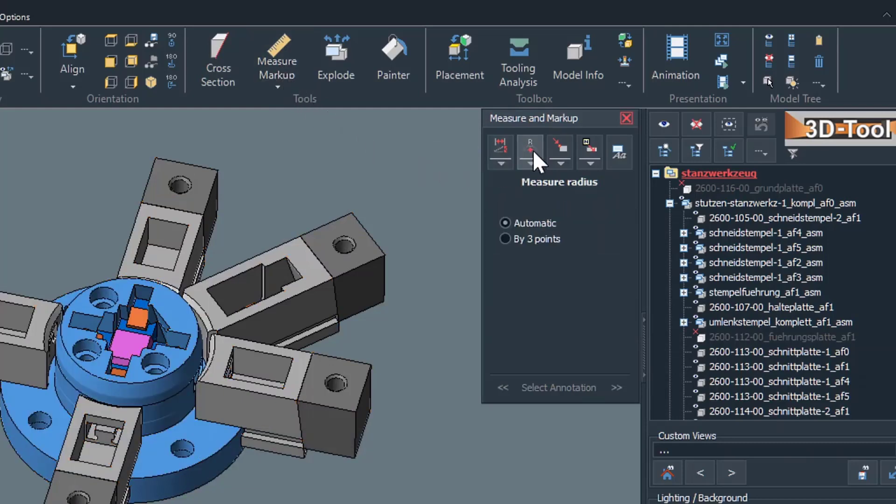
{"action": "left_click", "coordinate": [561, 152]}
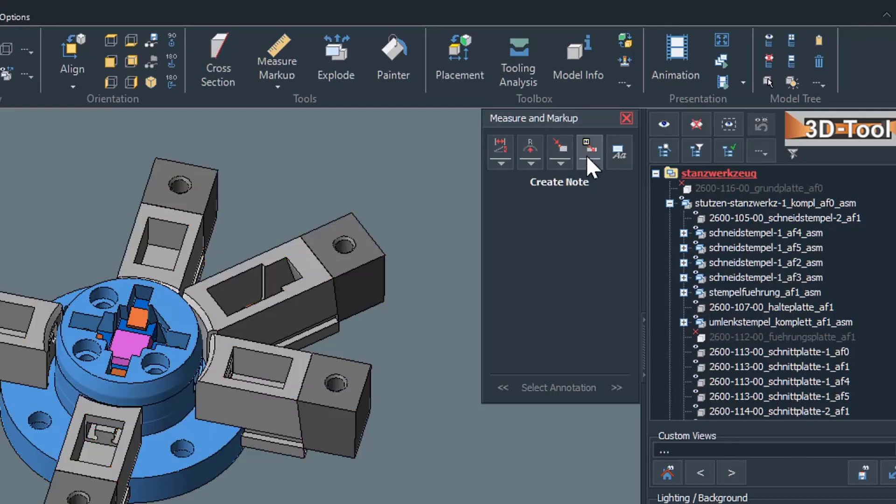
{"action": "left_click", "coordinate": [618, 154]}
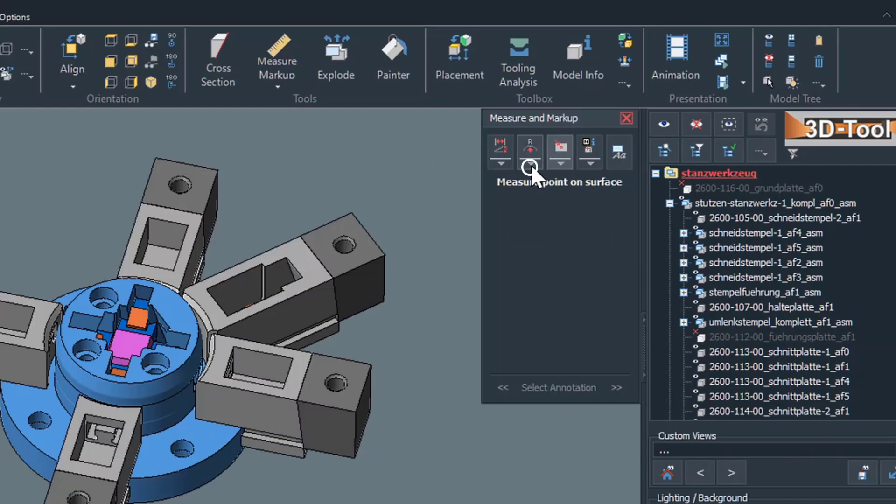
{"action": "left_click", "coordinate": [531, 164]}
{"action": "left_click", "coordinate": [543, 203]}
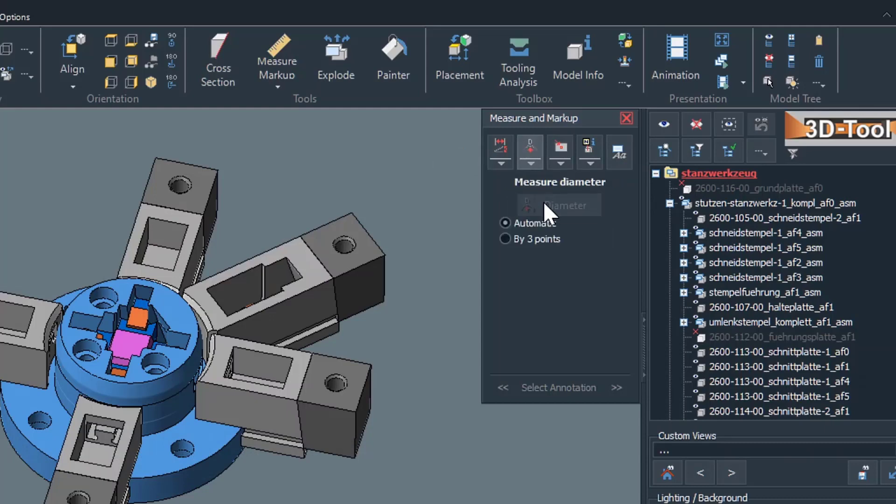
- Use Distance/Angle to measure the angle between two adjacent arms' facing edges, and the height from an arm's end-block top face to its lower corner
{"action": "left_click", "coordinate": [503, 165]}
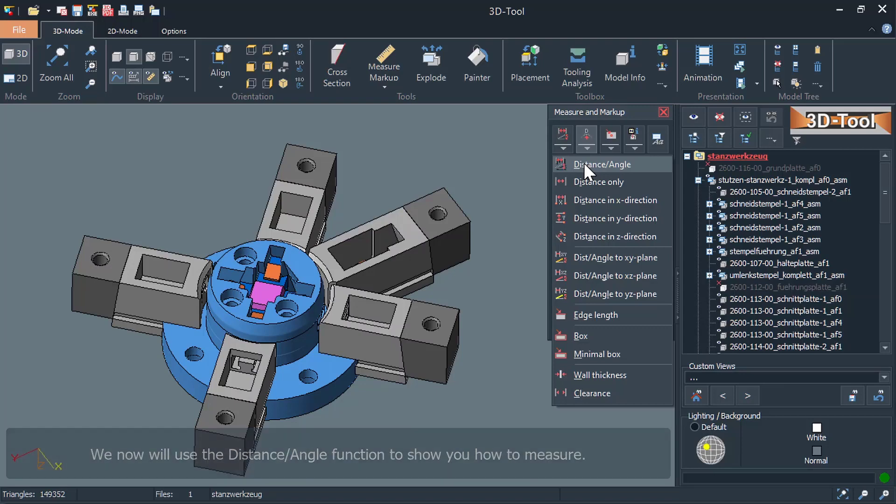
{"action": "left_click", "coordinate": [583, 164]}
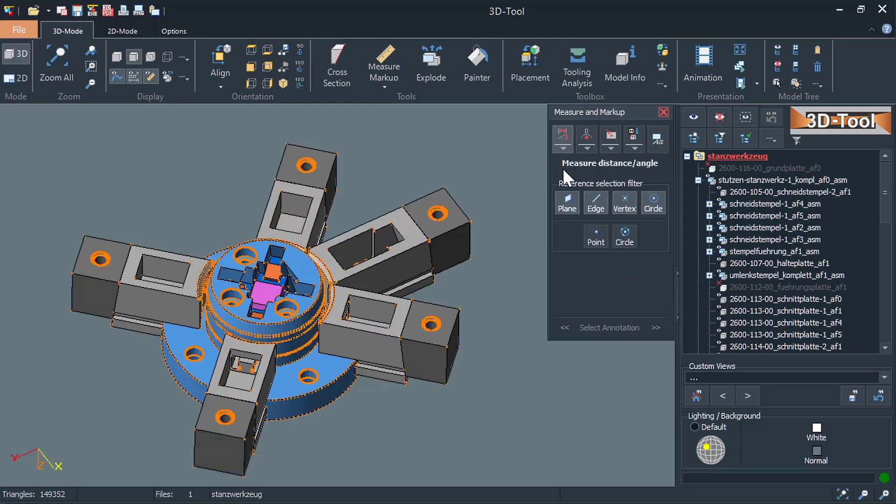
{"action": "left_click", "coordinate": [382, 259]}
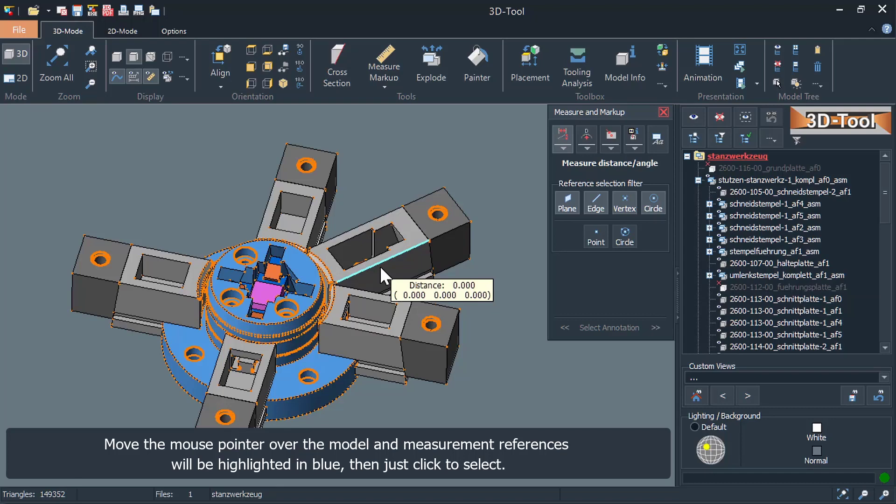
{"action": "left_click", "coordinate": [380, 266]}
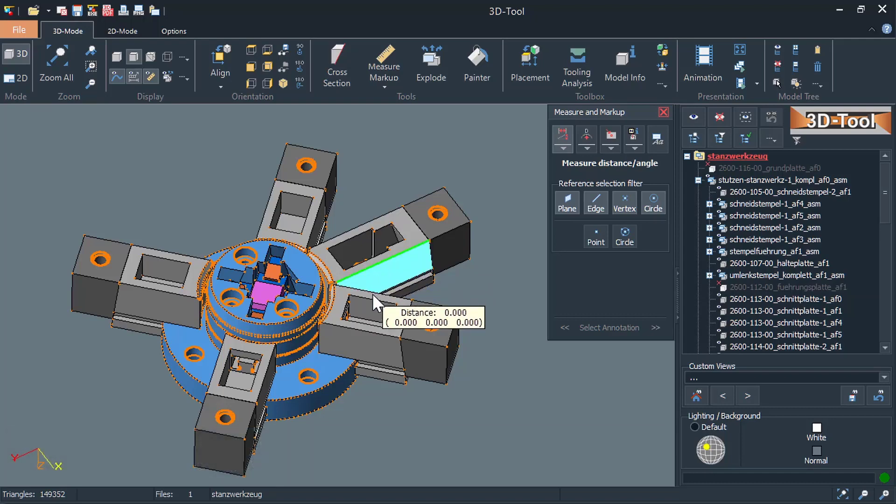
{"action": "left_click", "coordinate": [372, 294]}
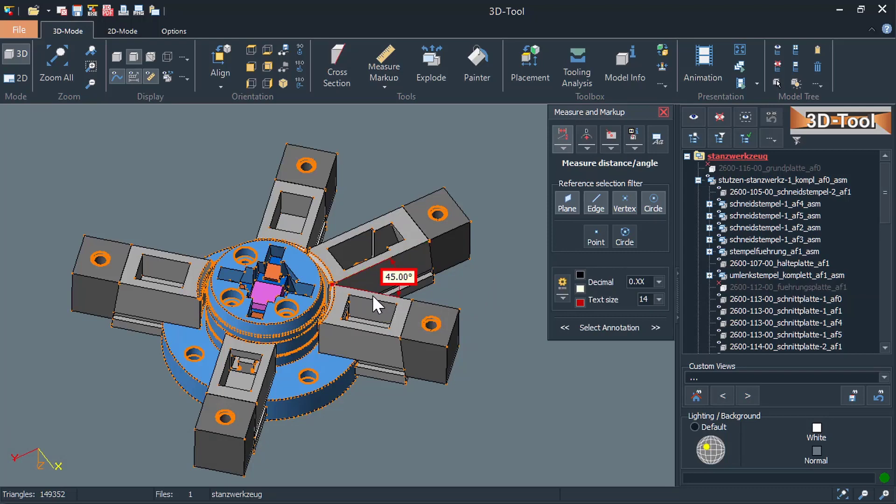
{"action": "left_click", "coordinate": [419, 326]}
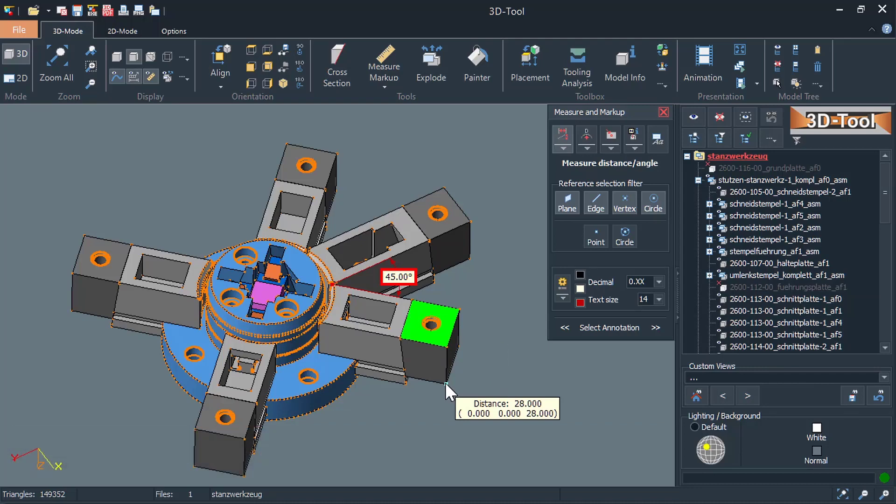
{"action": "left_click", "coordinate": [445, 382]}
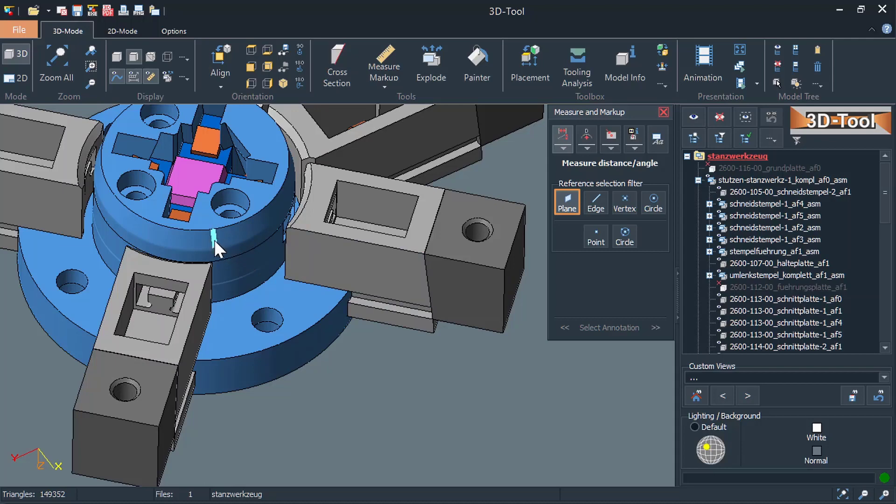
- Measure the distance between the hub and base flange top planes, and the angle between the right arm's long top edge and adjoining slanted edge
{"action": "left_click", "coordinate": [205, 216]}
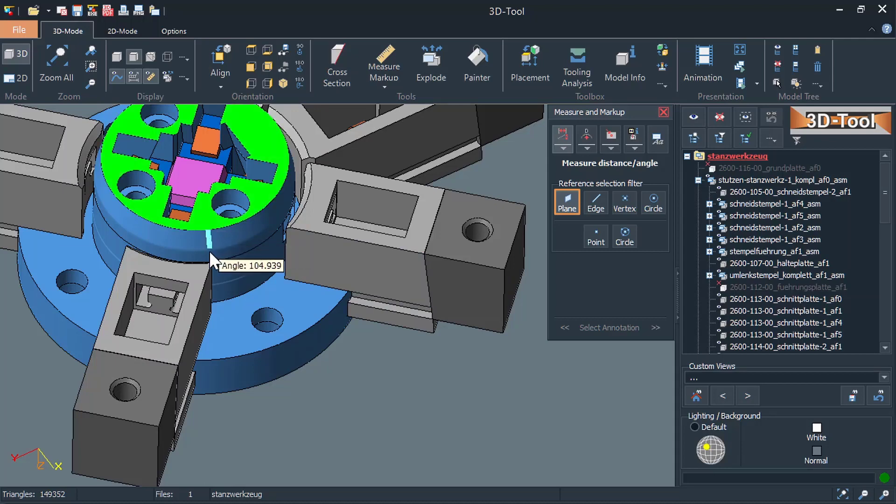
{"action": "left_click", "coordinate": [218, 332]}
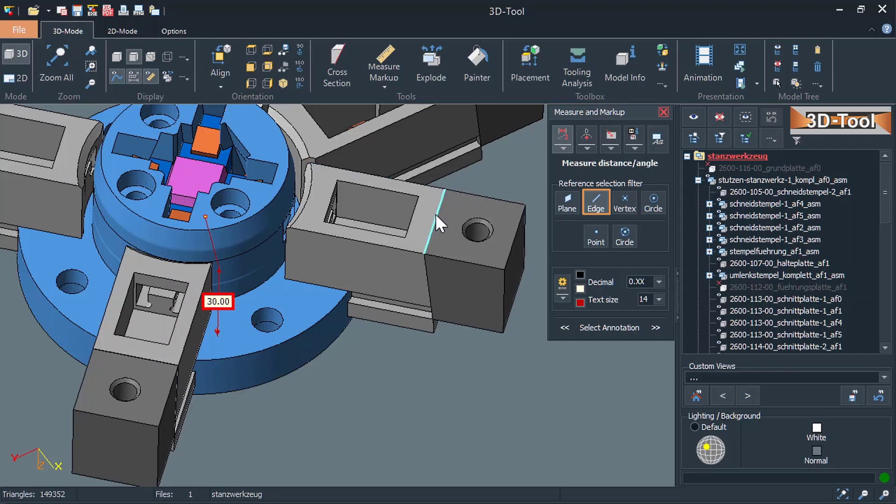
{"action": "left_click", "coordinate": [413, 252]}
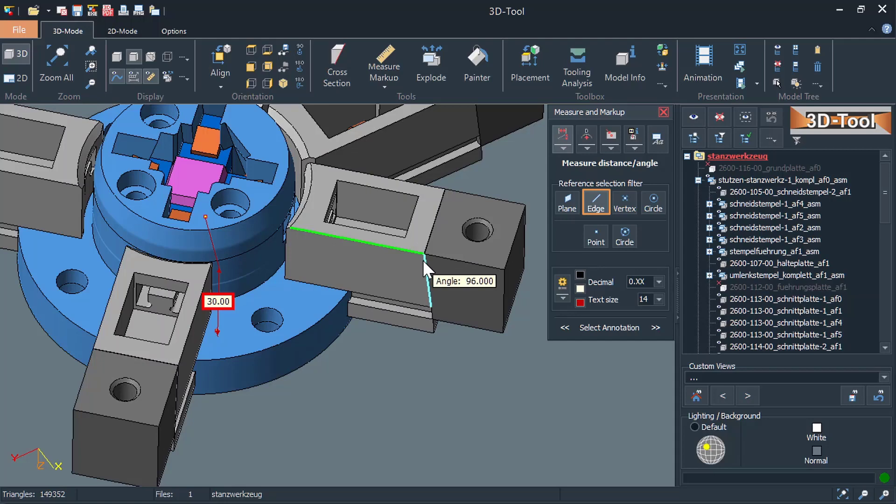
{"action": "left_click", "coordinate": [425, 261]}
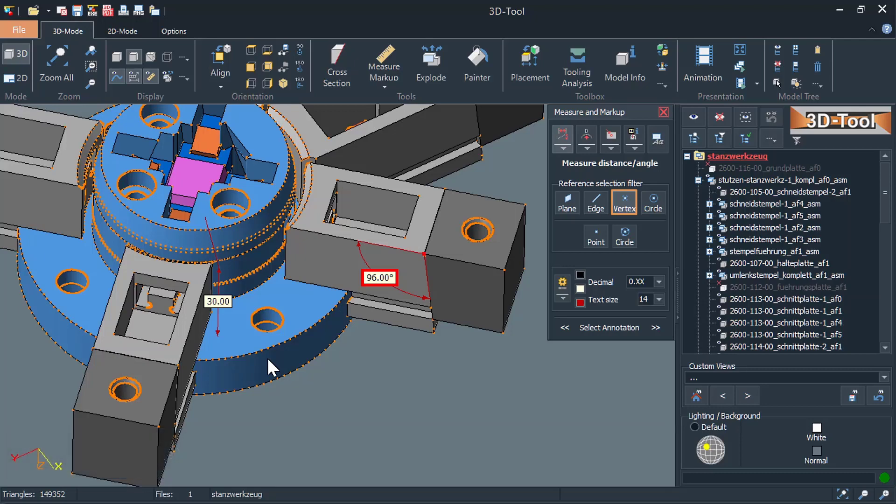
- Measure the front arm's width between two top-face vertices, and the center distance between two counterbored hub holes
{"action": "left_click", "coordinate": [177, 367]}
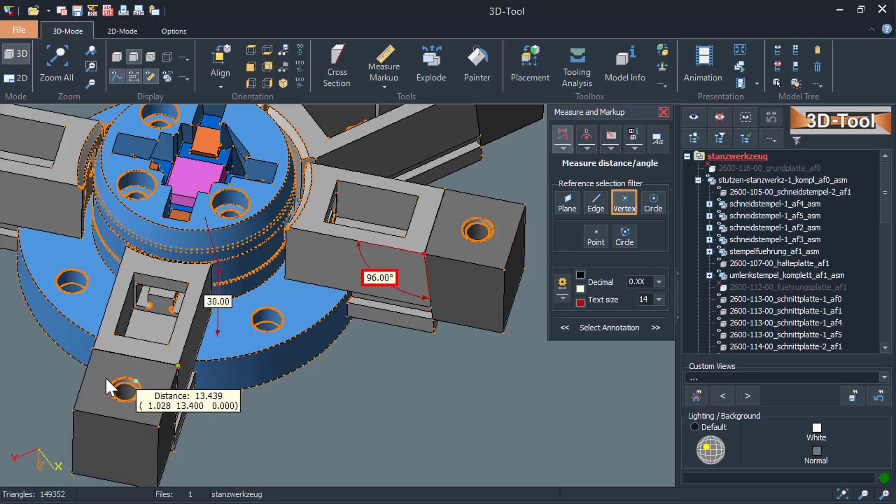
{"action": "left_click", "coordinate": [95, 349]}
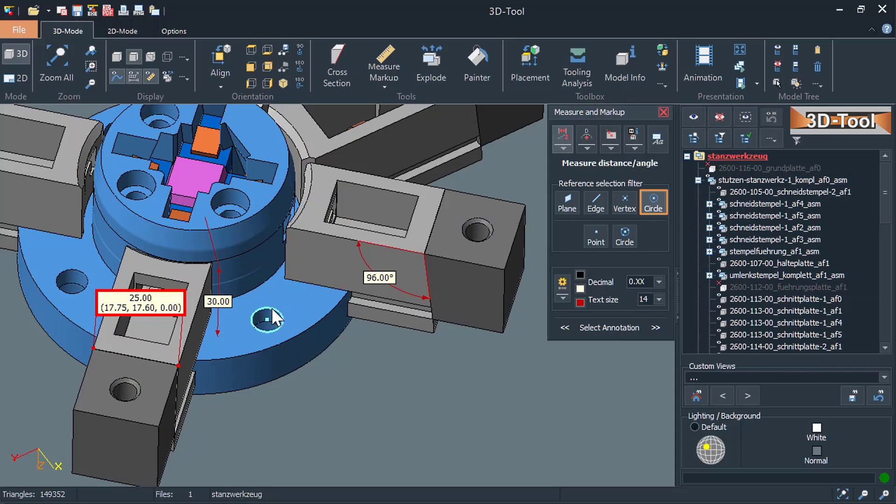
{"action": "left_click", "coordinate": [241, 218]}
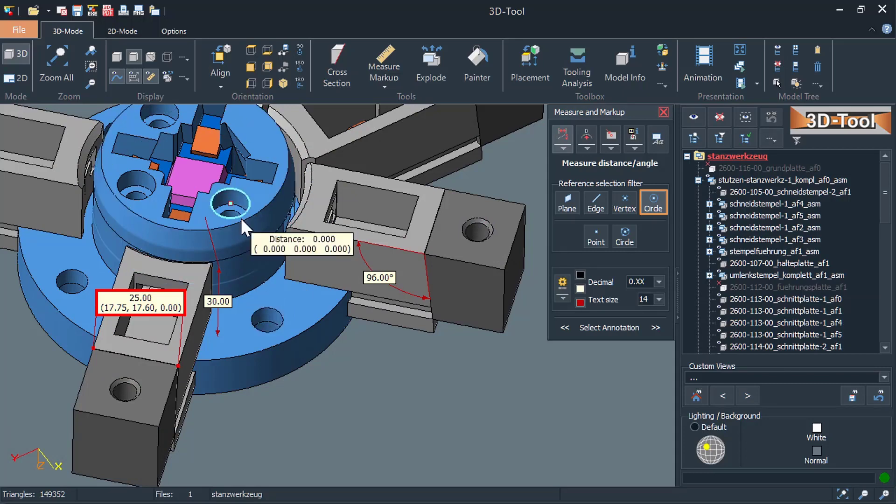
{"action": "left_click", "coordinate": [141, 203]}
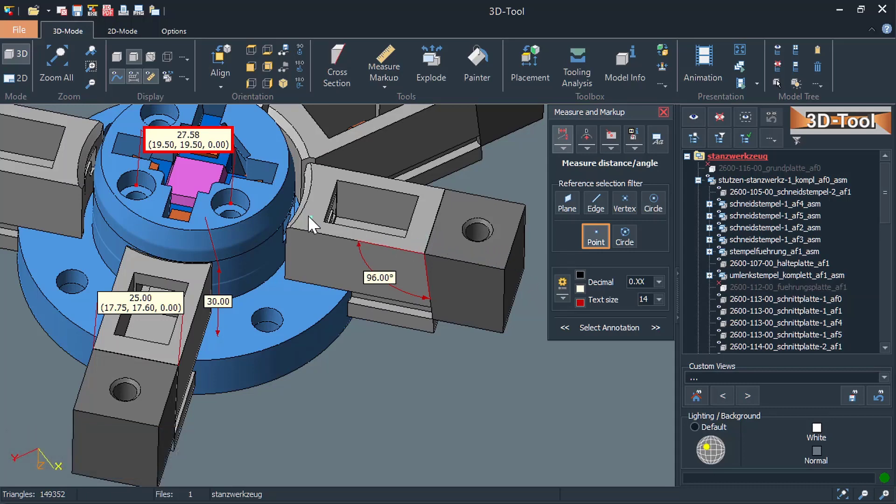
- Measure between two free points on the right arm's top face, and pick hub rim points for a three-point circle reference
{"action": "left_click", "coordinate": [317, 203]}
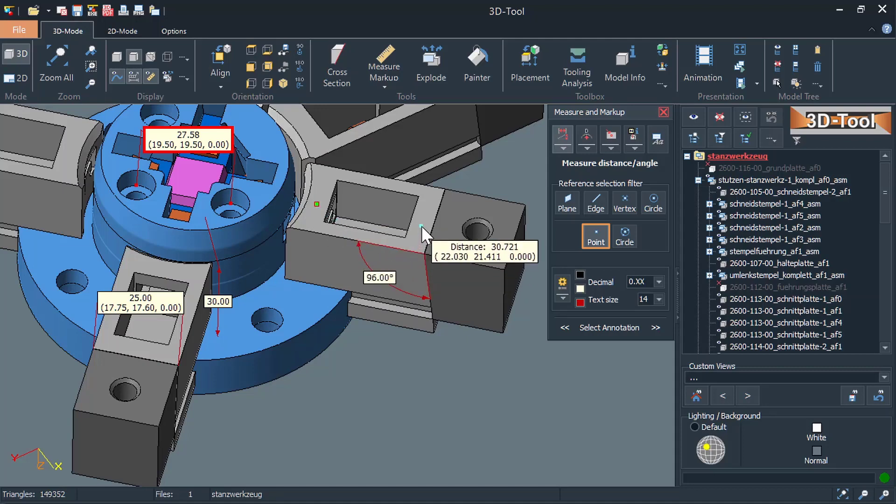
{"action": "left_click", "coordinate": [422, 226]}
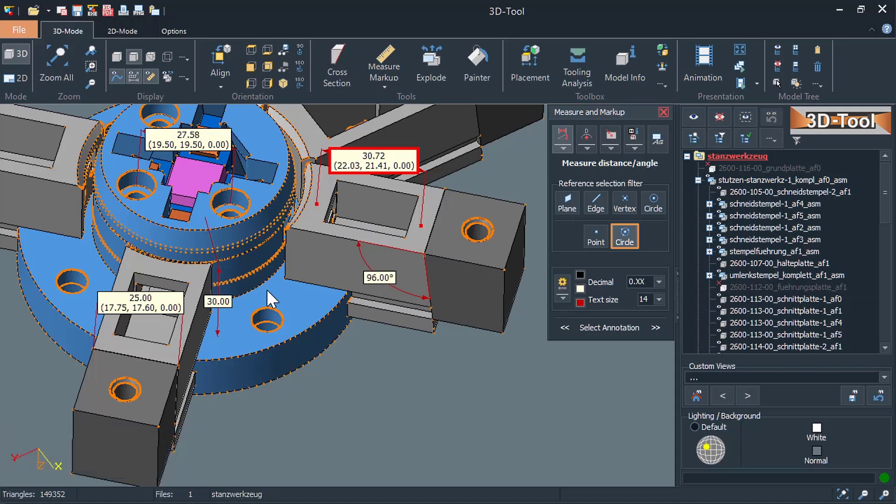
{"action": "left_click", "coordinate": [251, 217]}
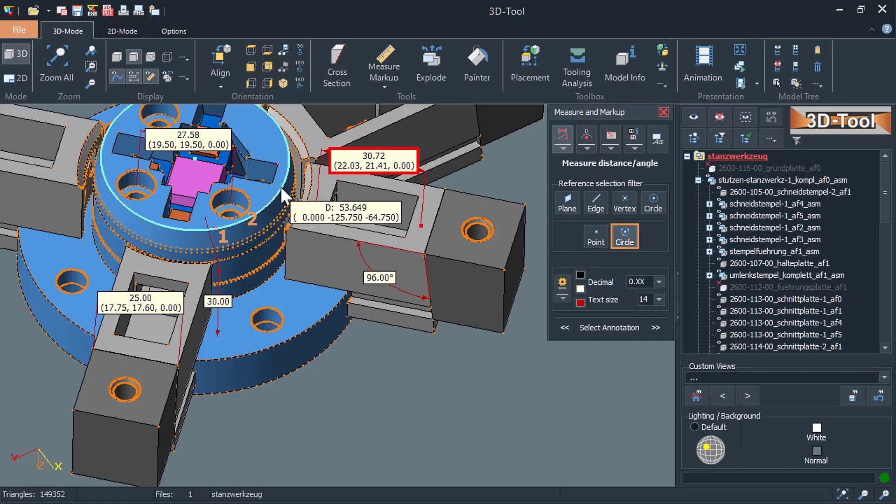
{"action": "left_click", "coordinate": [282, 186]}
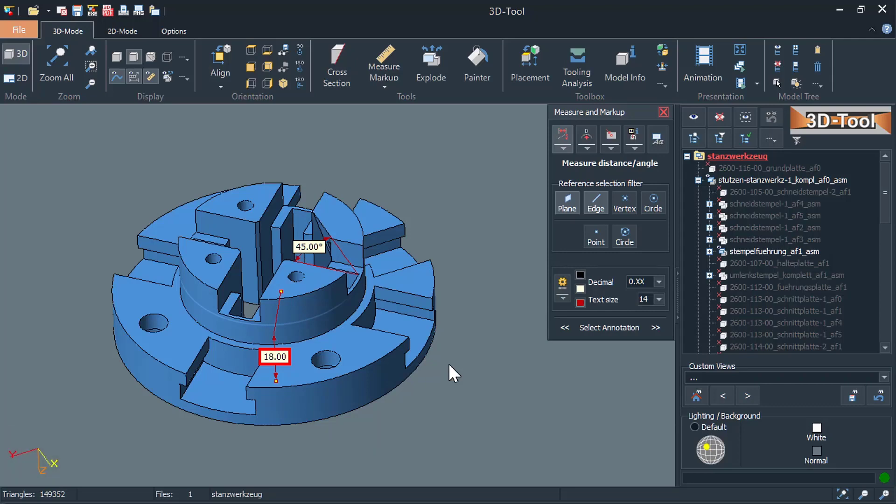
- Move the 45° dimension clear of the part and relocate the 18.00 dimension with its reference points to the opposite side of the base
{"action": "left_click_drag", "start_coordinate": [316, 245], "coordinate": [470, 371]}
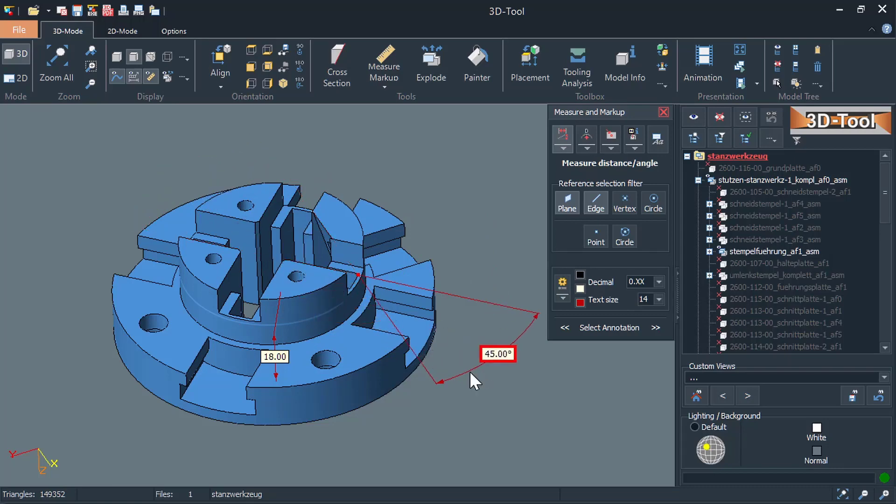
{"action": "left_click_drag", "start_coordinate": [266, 361], "coordinate": [248, 443]}
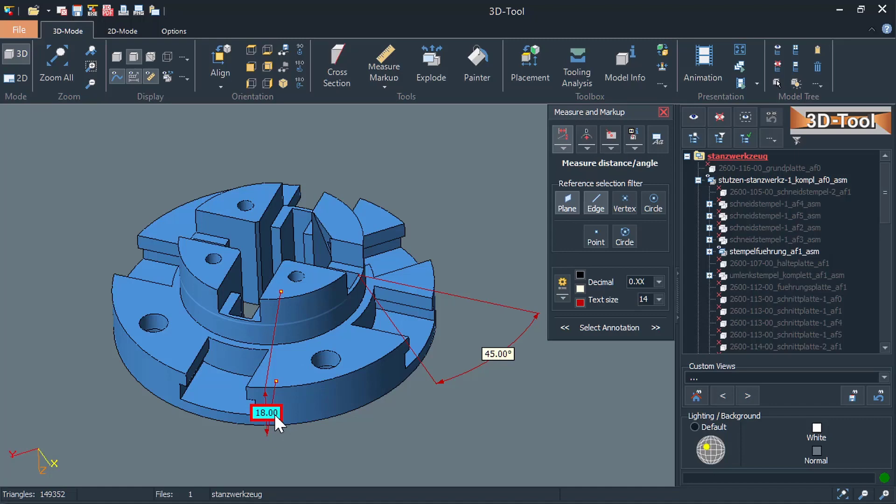
{"action": "left_click_drag", "start_coordinate": [275, 381], "coordinate": [212, 276]}
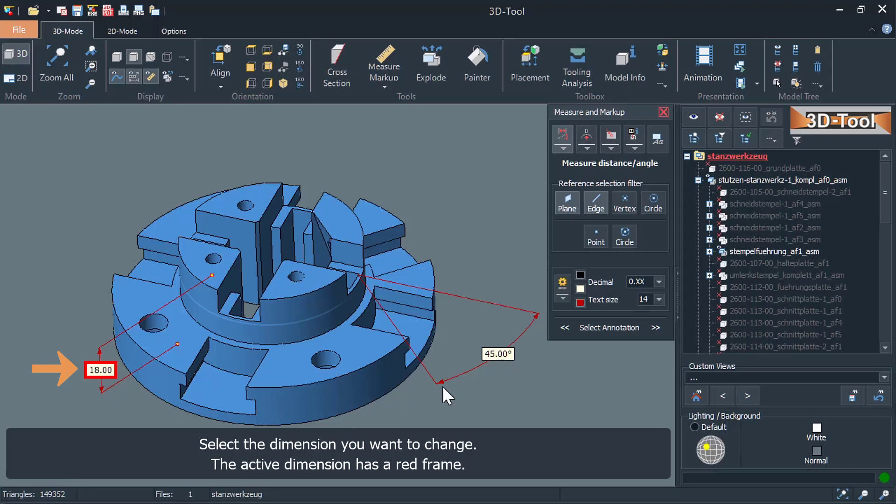
- Switch the active annotation between the 18.00 and 45° dimensions, leaving the 45° angle selected
{"action": "left_click", "coordinate": [500, 354]}
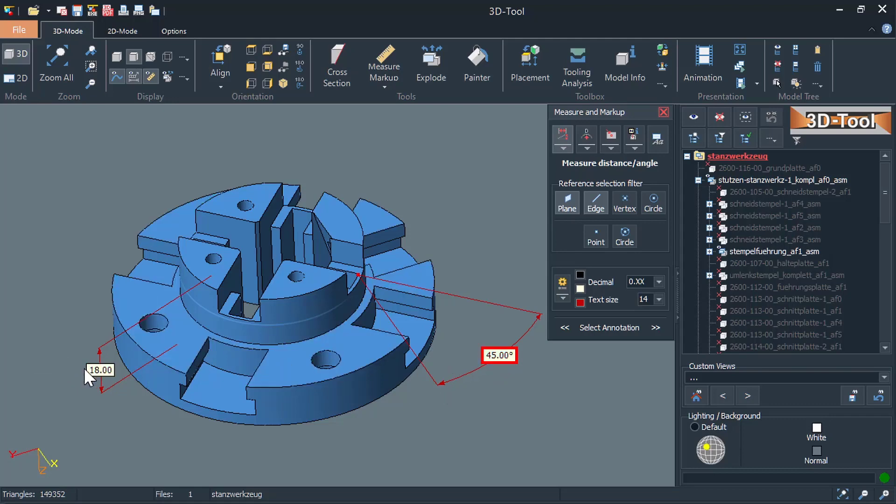
{"action": "left_click", "coordinate": [96, 371]}
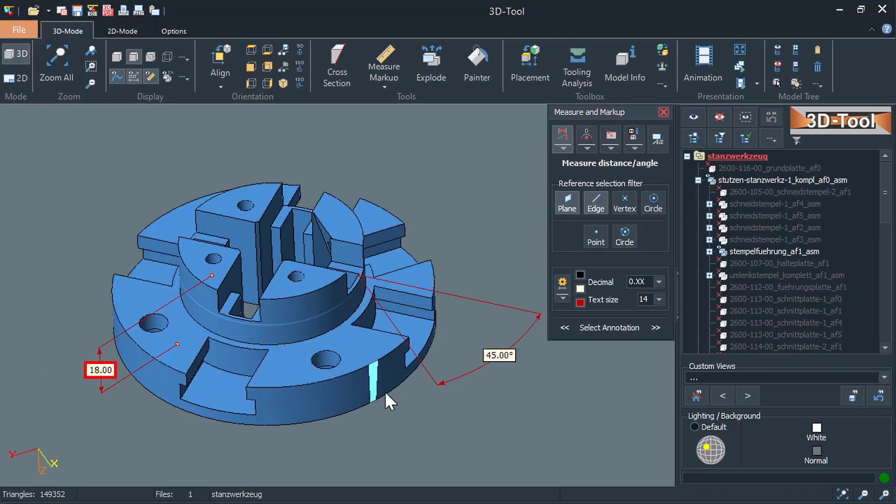
{"action": "left_click", "coordinate": [510, 357]}
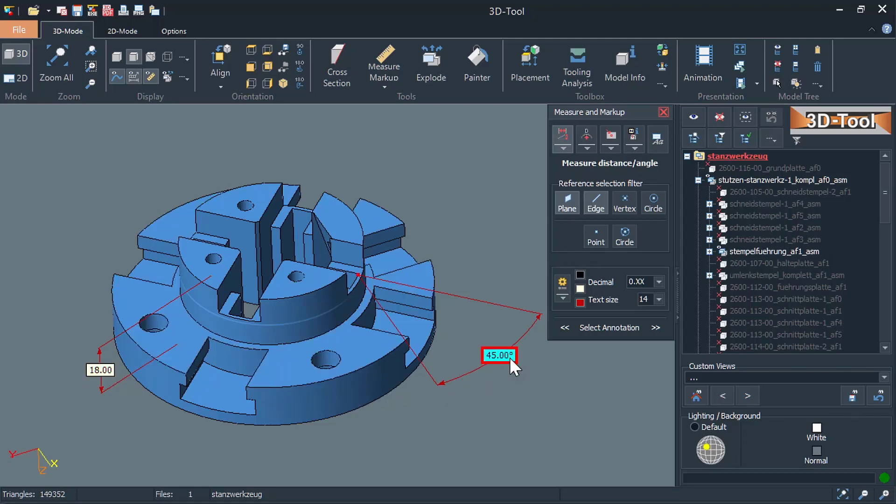
{"action": "left_click", "coordinate": [564, 331]}
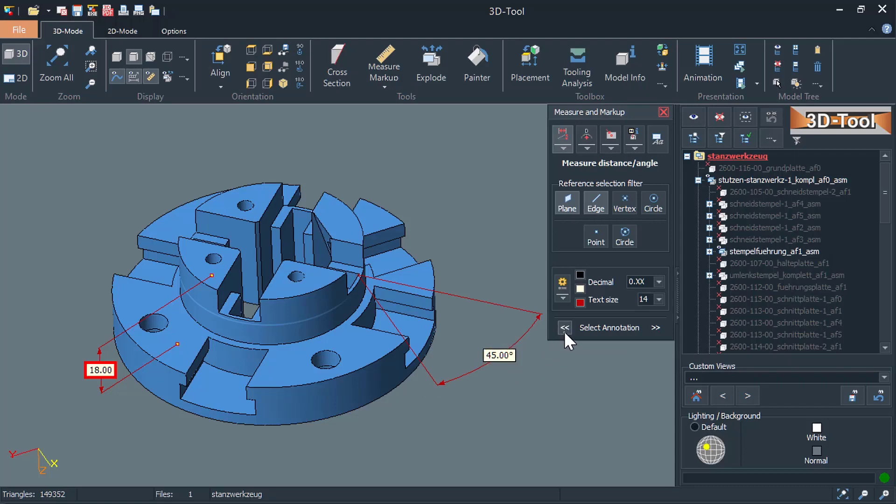
{"action": "left_click", "coordinate": [565, 328]}
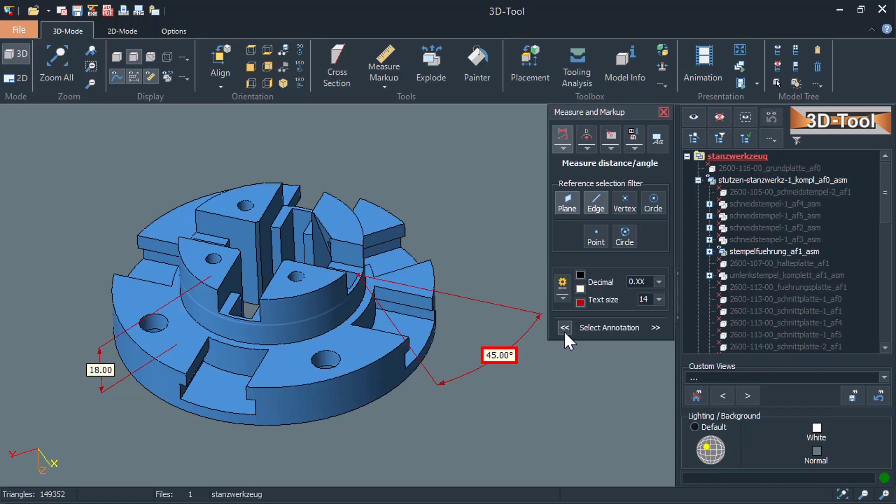
- Set the 45° dimension's line color to black and its text color to red
{"action": "left_click", "coordinate": [578, 302]}
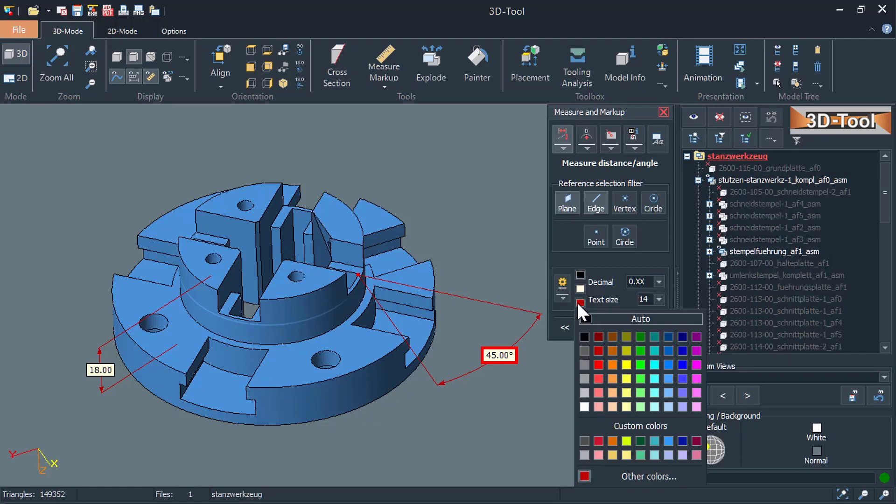
{"action": "left_click", "coordinate": [584, 334]}
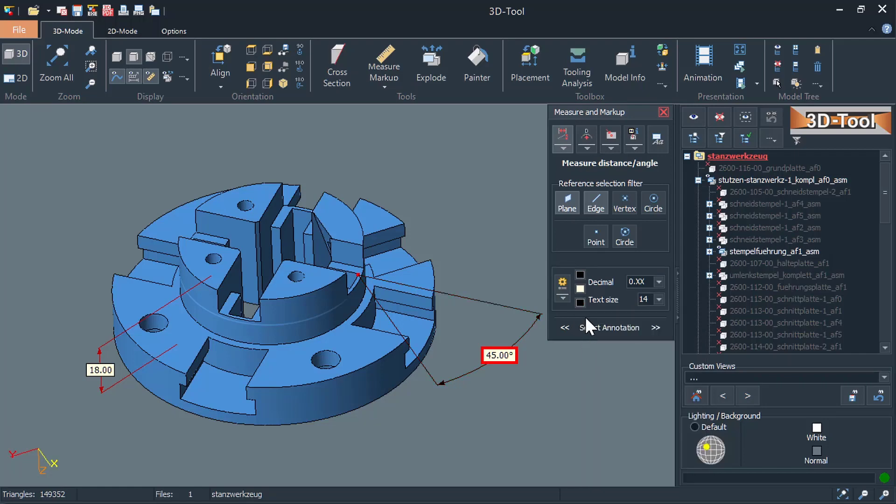
{"action": "left_click", "coordinate": [581, 275]}
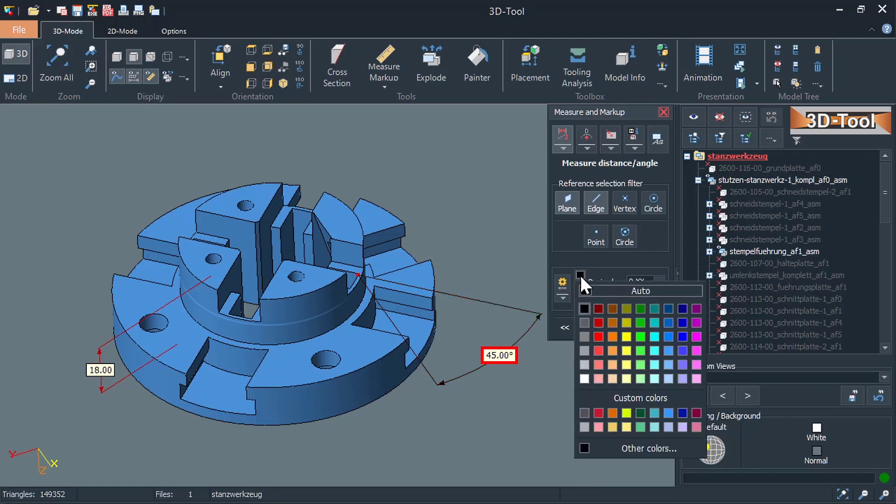
{"action": "left_click", "coordinate": [598, 323]}
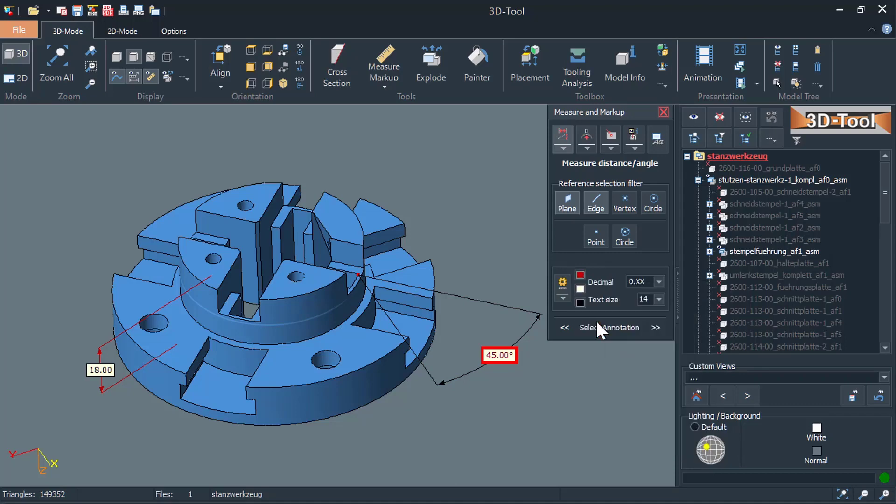
- Set the 45° dimension's text size to 24 and its decimal format to 0
{"action": "left_click", "coordinate": [659, 299]}
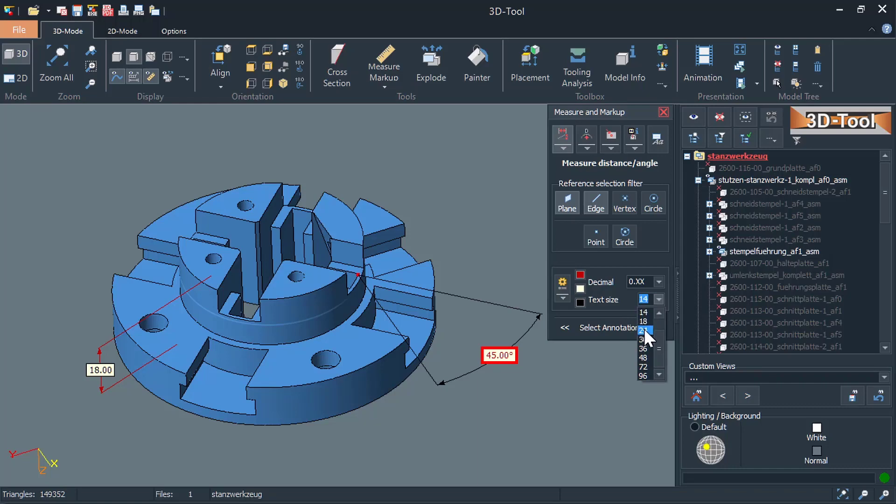
{"action": "left_click", "coordinate": [644, 331]}
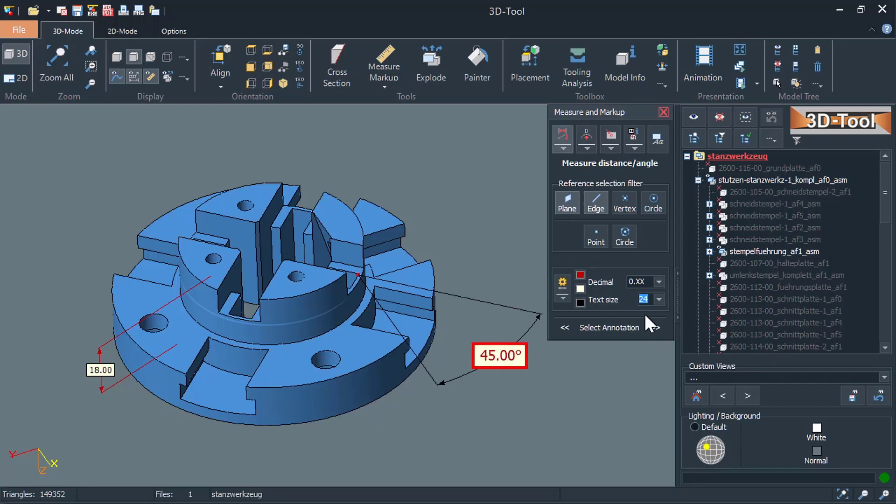
{"action": "left_click", "coordinate": [656, 284]}
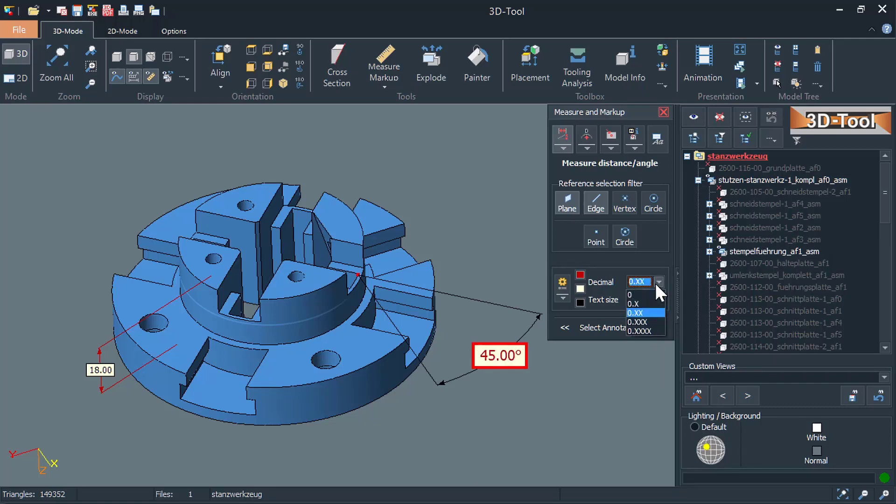
{"action": "left_click", "coordinate": [651, 293]}
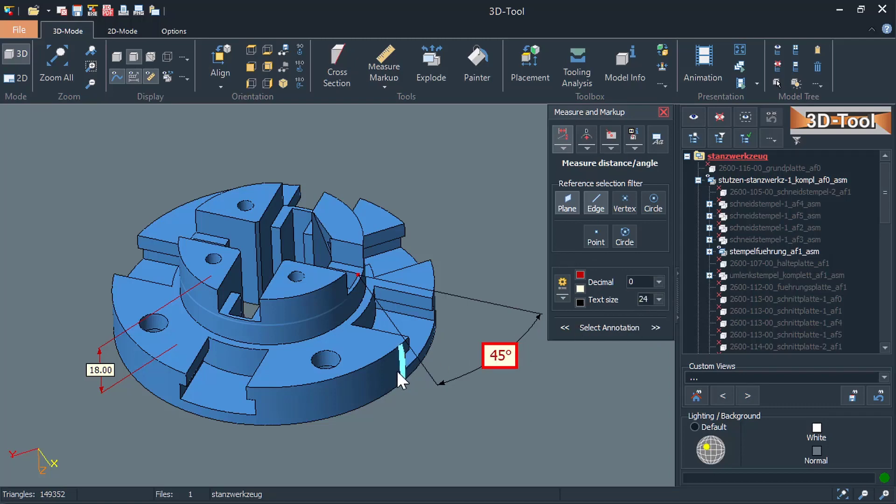
- Delete only the 18.00 dimension on the base
{"action": "left_click", "coordinate": [103, 371]}
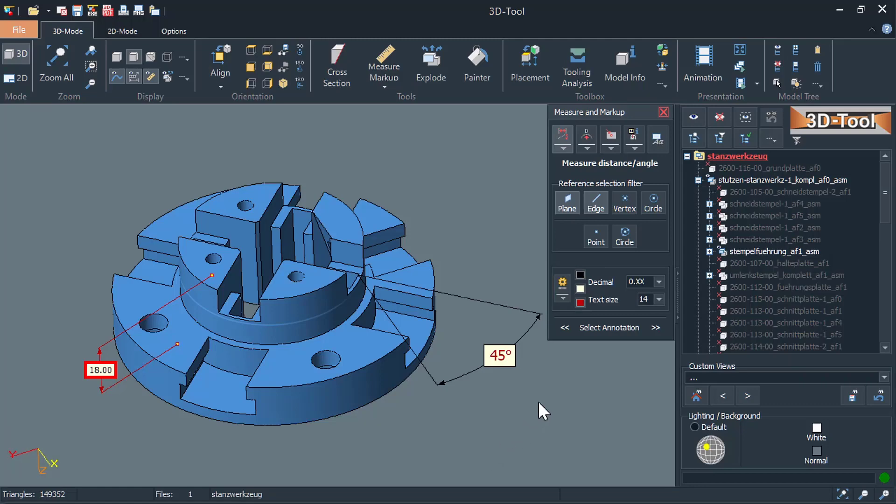
{"action": "left_click", "coordinate": [565, 300]}
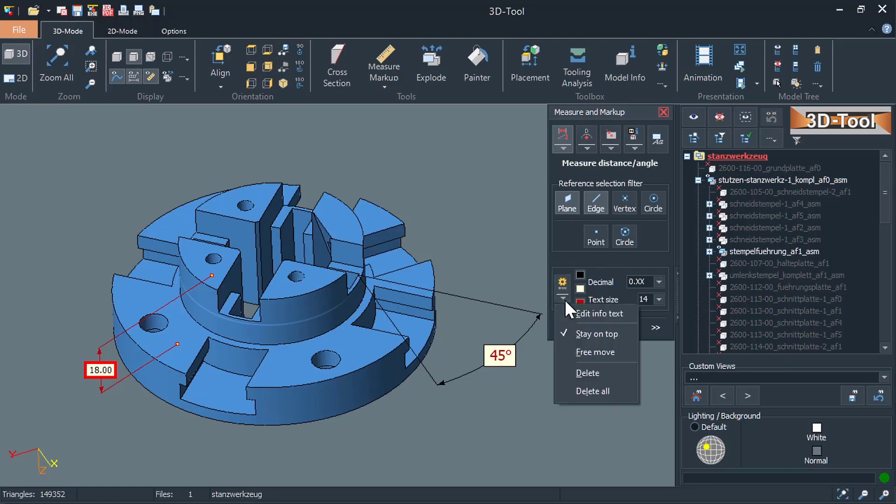
{"action": "left_click", "coordinate": [581, 371]}
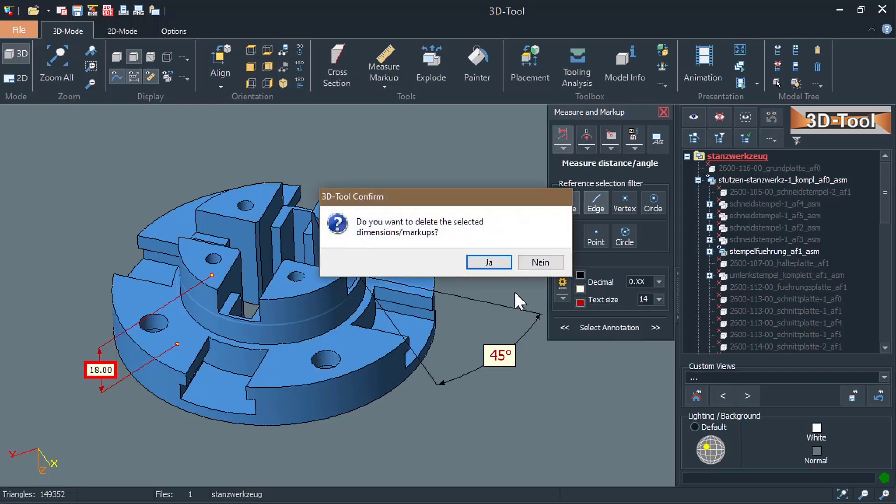
{"action": "left_click", "coordinate": [501, 265]}
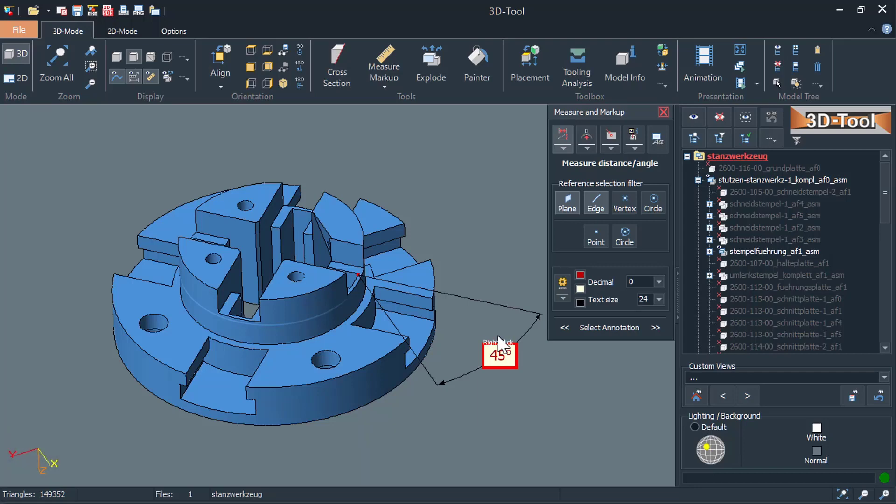
- Add the info text "Changed angle" to the 45° dimension and close the measuring tool
{"action": "right_click", "coordinate": [498, 351]}
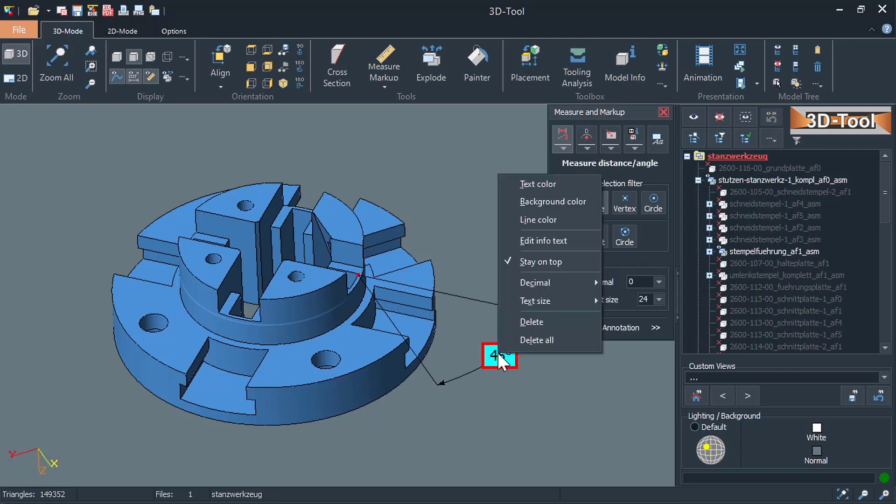
{"action": "left_click", "coordinate": [525, 238]}
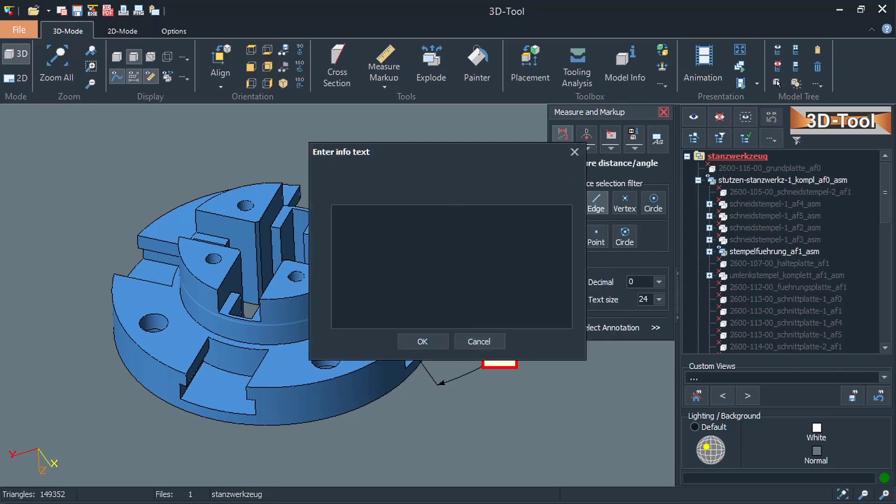
{"action": "type", "text": "Ch"}
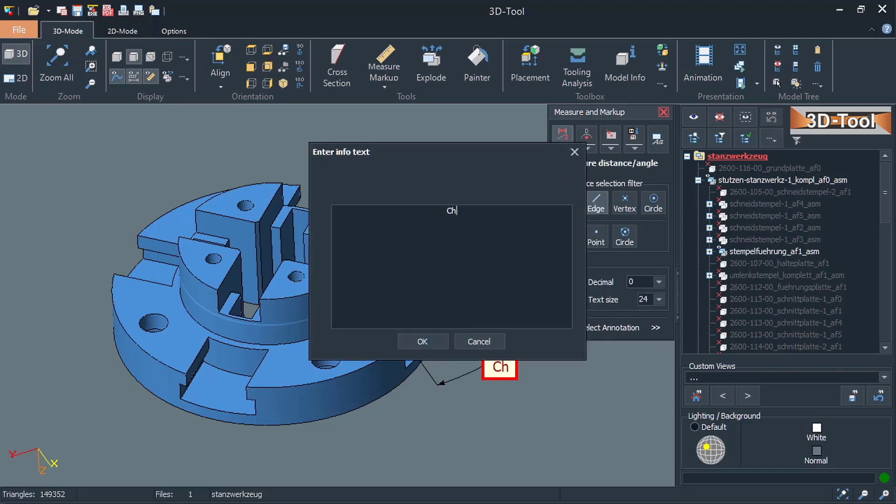
{"action": "type", "text": "anged angle"}
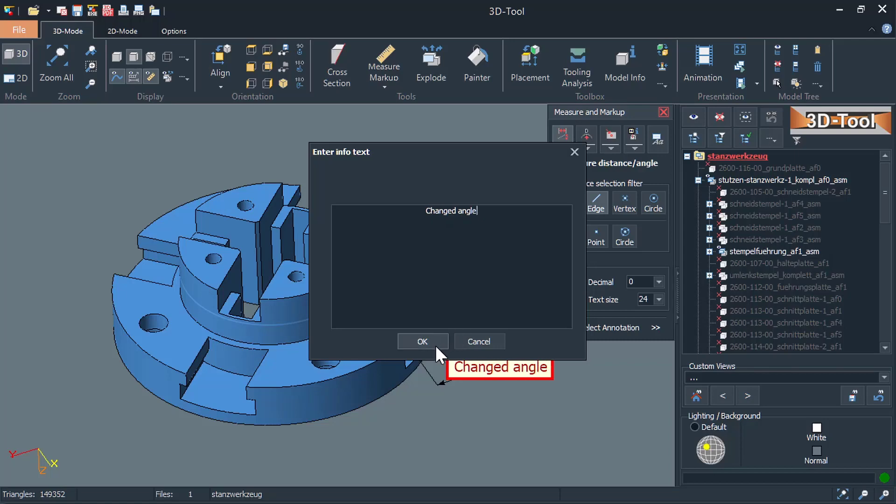
{"action": "left_click", "coordinate": [423, 342]}
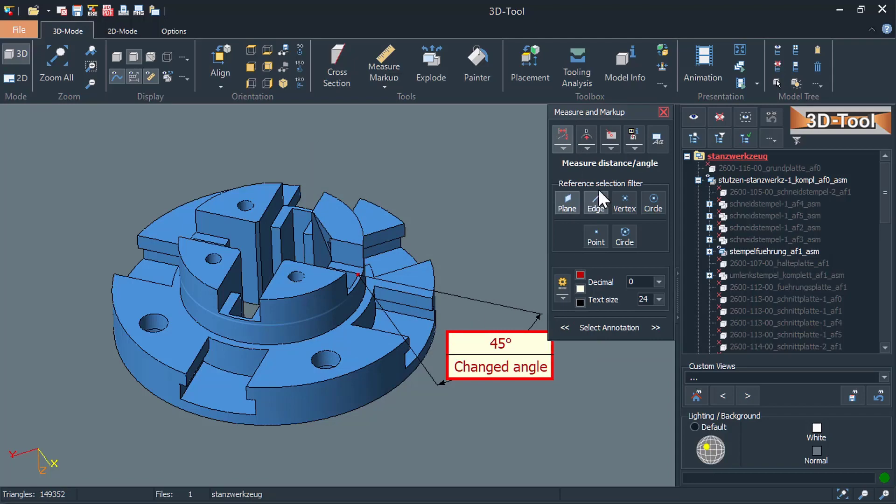
{"action": "left_click", "coordinate": [662, 113]}
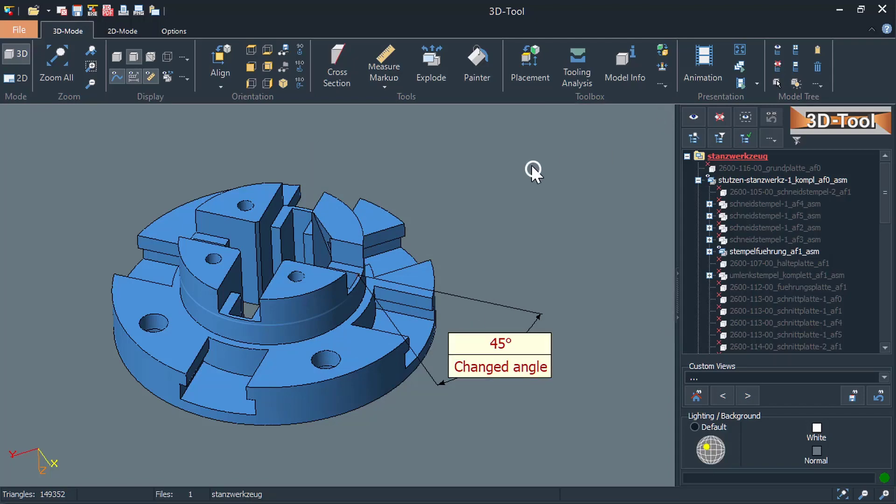
{"action": "mouse_move", "coordinate": [531, 164]}
{"action": "left_mouse_down"}
{"action": "mouse_move", "coordinate": [480, 196]}
{"action": "mouse_move", "coordinate": [498, 186]}
{"action": "mouse_move", "coordinate": [527, 137]}
{"action": "mouse_move", "coordinate": [524, 120]}
{"action": "mouse_move", "coordinate": [537, 171]}
{"action": "left_mouse_up"}
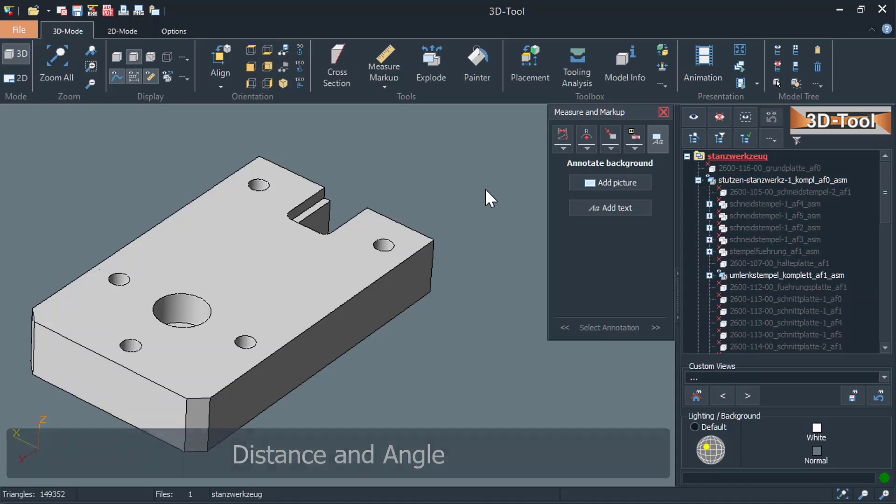
- Measure from the plate's outer top corner at the slotted end to the opposite chamfer's top vertex, and to the opposite end's top edge
{"action": "left_click", "coordinate": [562, 148]}
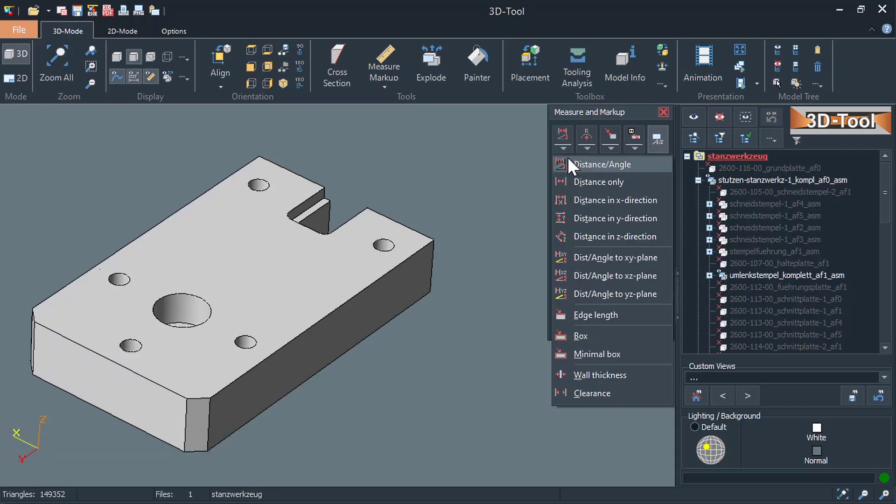
{"action": "left_click", "coordinate": [569, 158]}
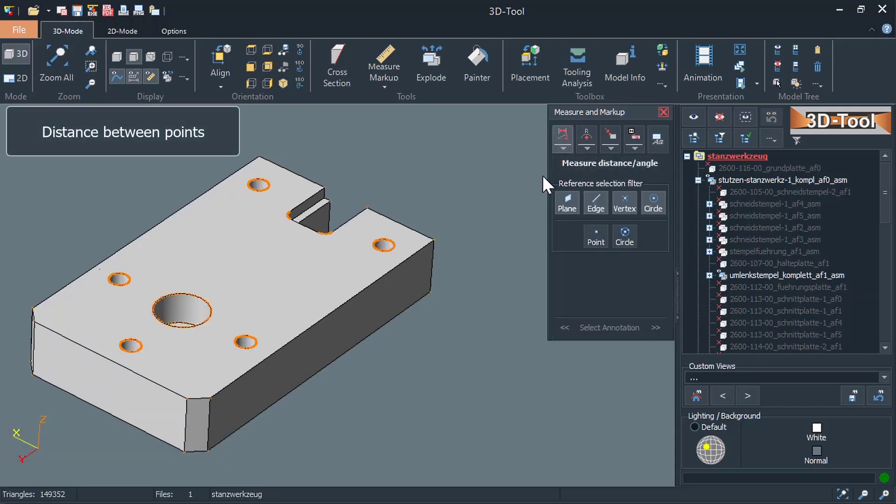
{"action": "left_click", "coordinate": [433, 239]}
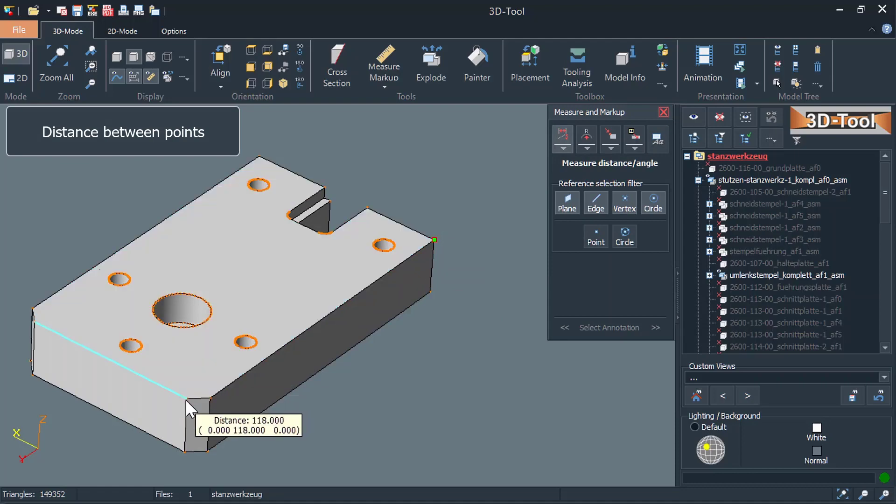
{"action": "left_click", "coordinate": [187, 398]}
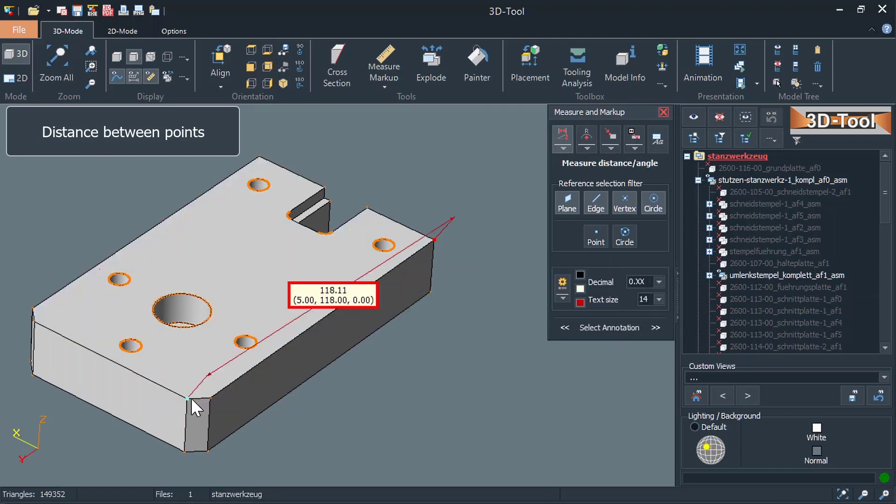
{"action": "left_click", "coordinate": [433, 240]}
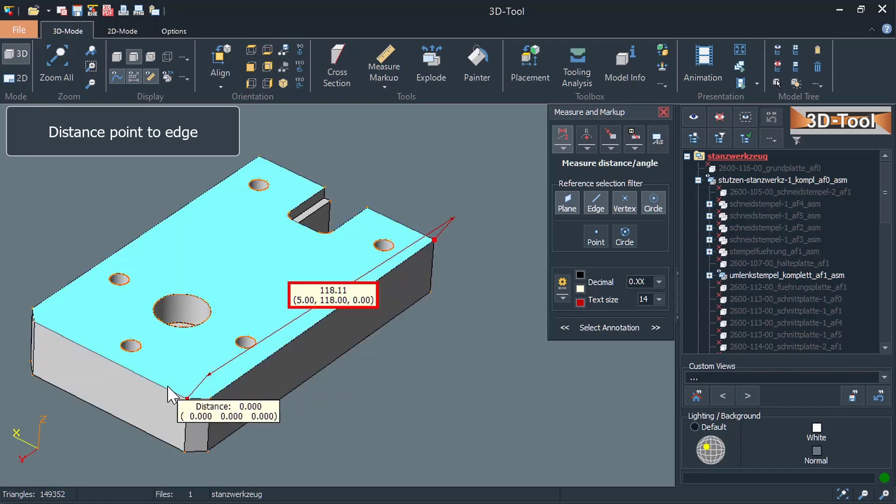
{"action": "left_click", "coordinate": [168, 389]}
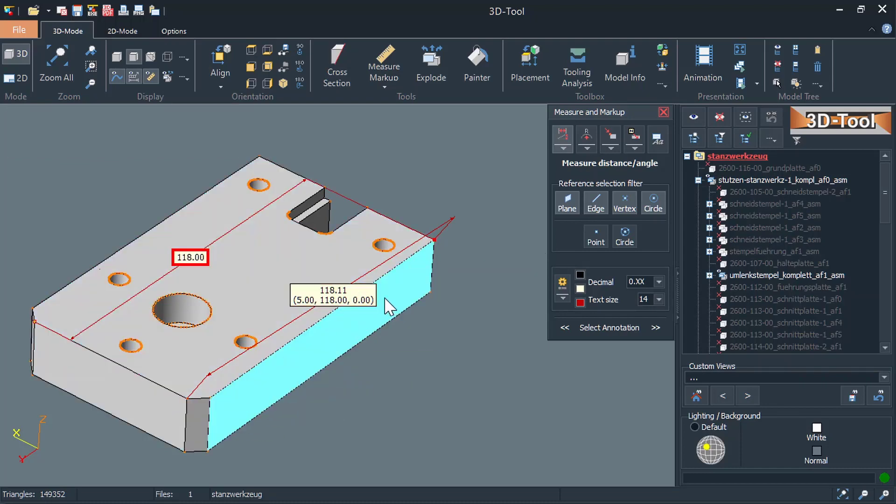
- Measure from the same corner to the opposite end face, move the dimension clear of the plate, and shift its reference point on the face
{"action": "left_click", "coordinate": [433, 239]}
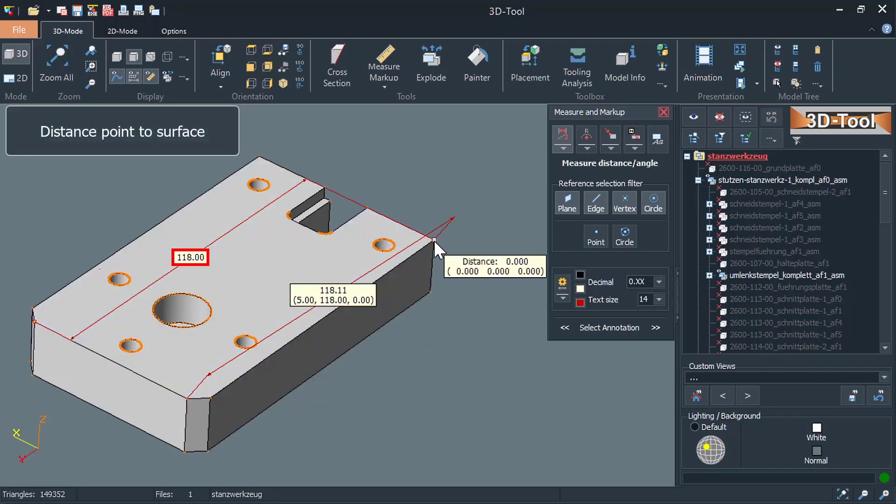
{"action": "left_click", "coordinate": [179, 423]}
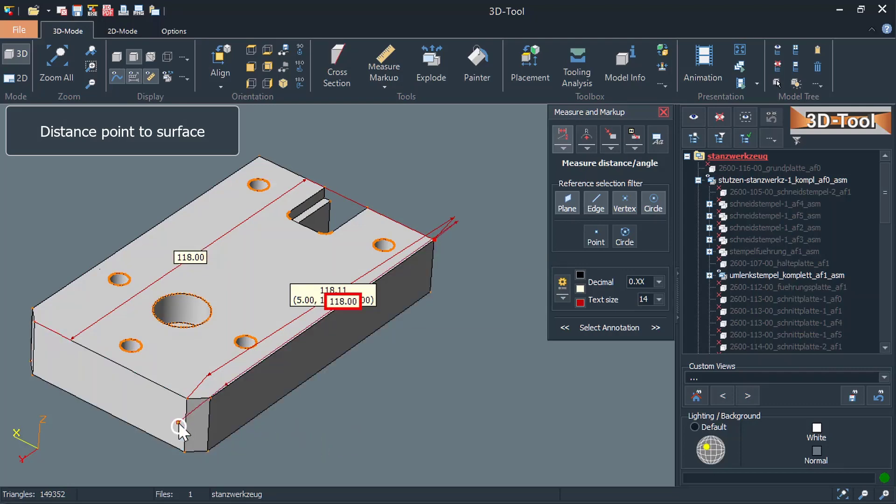
{"action": "left_click_drag", "start_coordinate": [338, 300], "coordinate": [430, 330]}
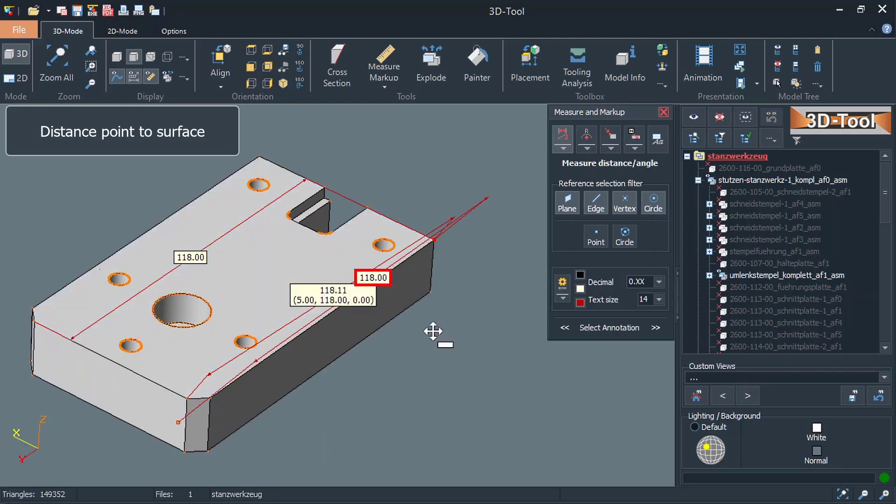
{"action": "left_click_drag", "start_coordinate": [180, 426], "coordinate": [144, 397]}
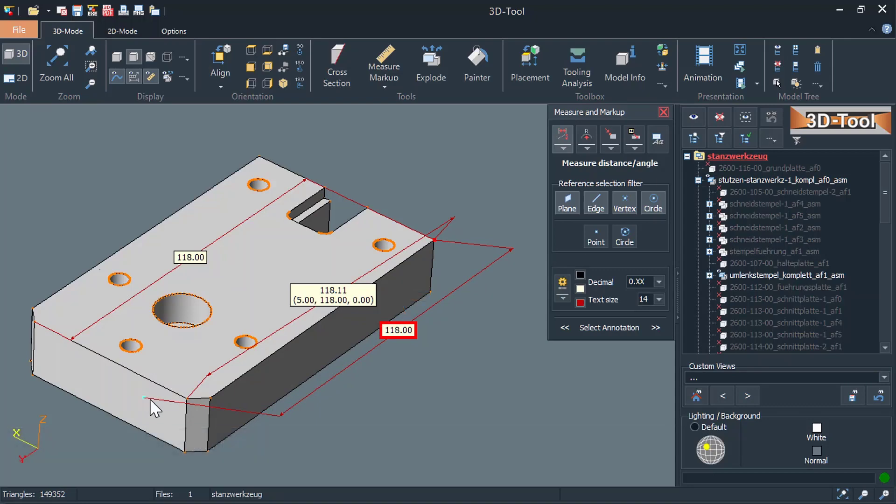
- Measure from the slotted end's corner to the chamfer face, and between the two parallel top edges at the plate's ends
{"action": "left_click", "coordinate": [435, 239]}
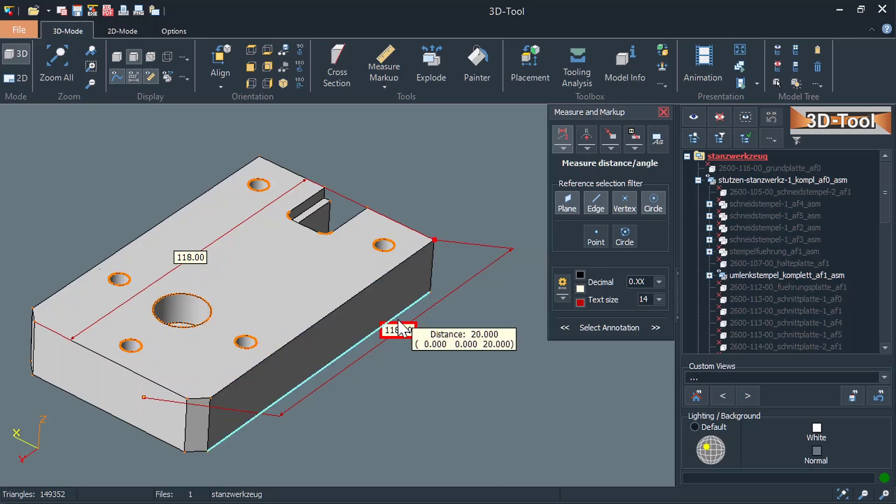
{"action": "left_click", "coordinate": [203, 432]}
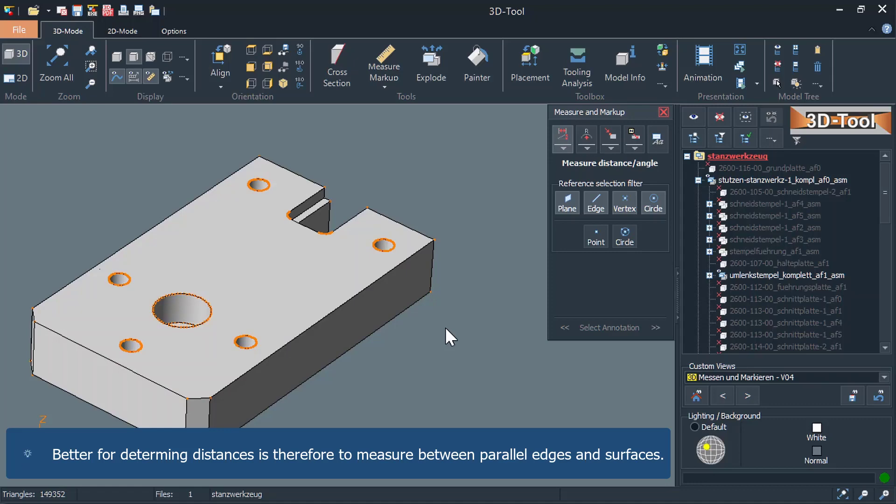
{"action": "left_click", "coordinate": [399, 225]}
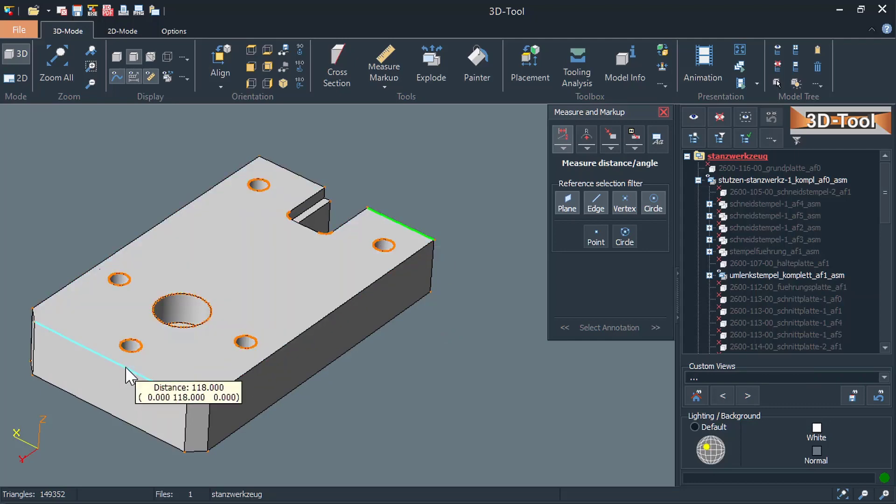
{"action": "left_click", "coordinate": [126, 368]}
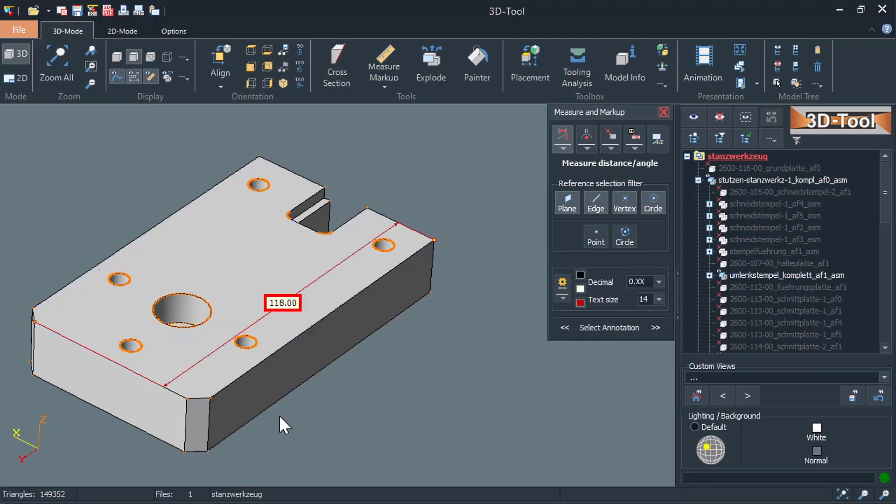
- Measure the plate's width between its two parallel long side faces
{"action": "left_click_drag", "start_coordinate": [315, 361], "coordinate": [386, 335]}
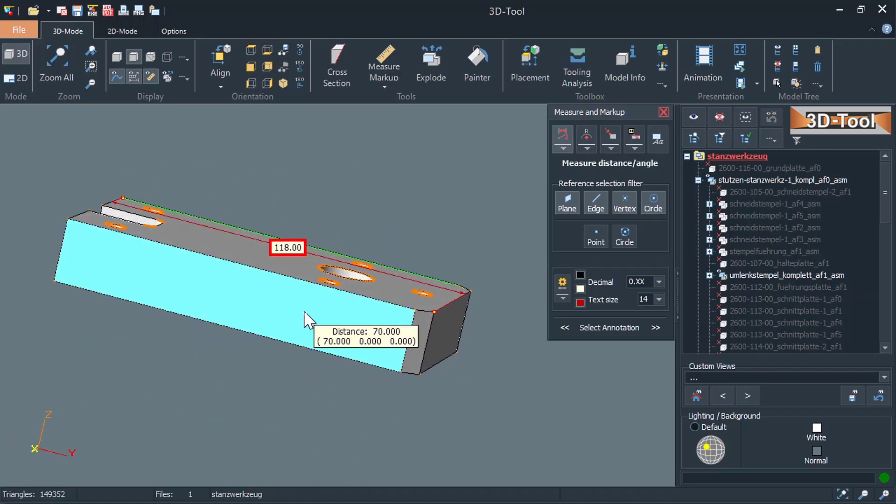
{"action": "left_click", "coordinate": [304, 312]}
{"action": "left_click_drag", "start_coordinate": [304, 311], "coordinate": [352, 267]}
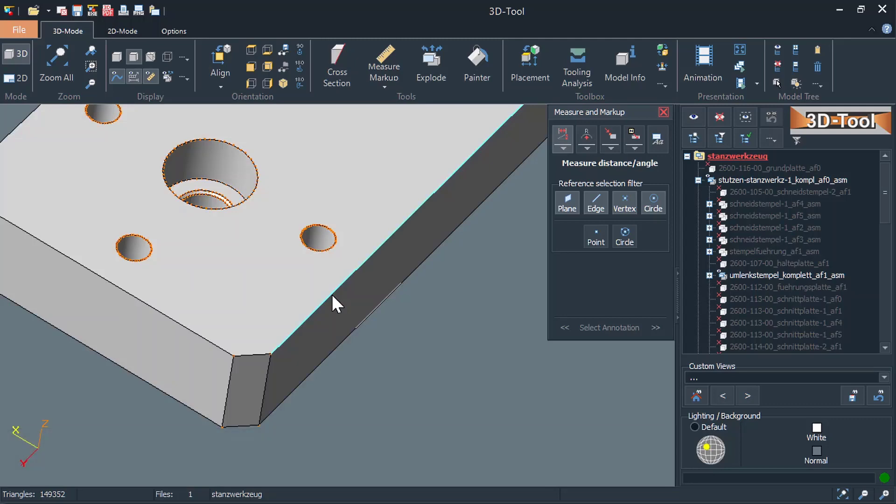
- Measure the angle between the plate's two top edges meeting at the chamfered corner, and move the dimension inward over the top face
{"action": "left_click", "coordinate": [332, 294]}
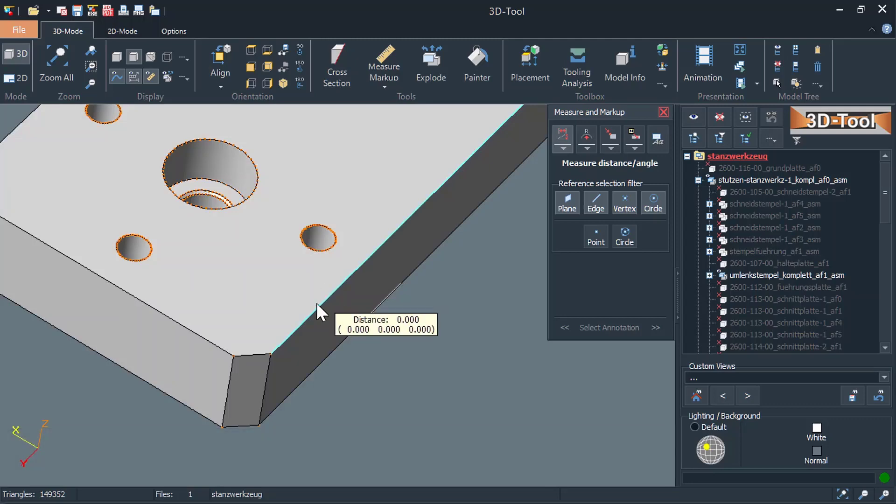
{"action": "left_click", "coordinate": [221, 326]}
{"action": "left_click", "coordinate": [205, 344]}
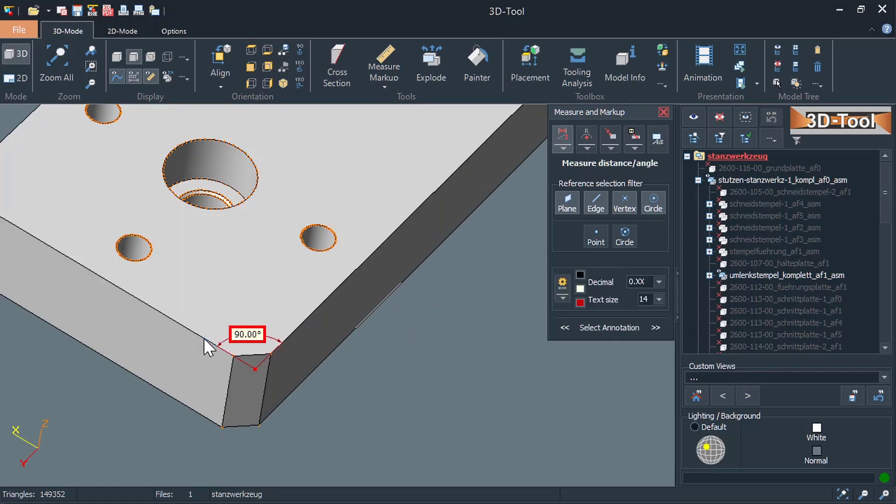
{"action": "left_click_drag", "start_coordinate": [242, 333], "coordinate": [230, 254]}
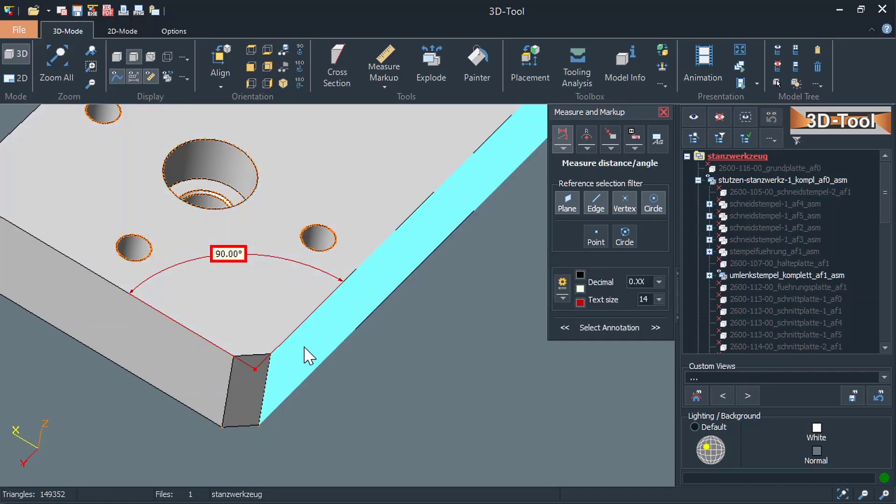
- Measure the angle between the plate's long side face and the adjoining chamfer face, and move the dimension away from the corner
{"action": "left_click", "coordinate": [280, 372]}
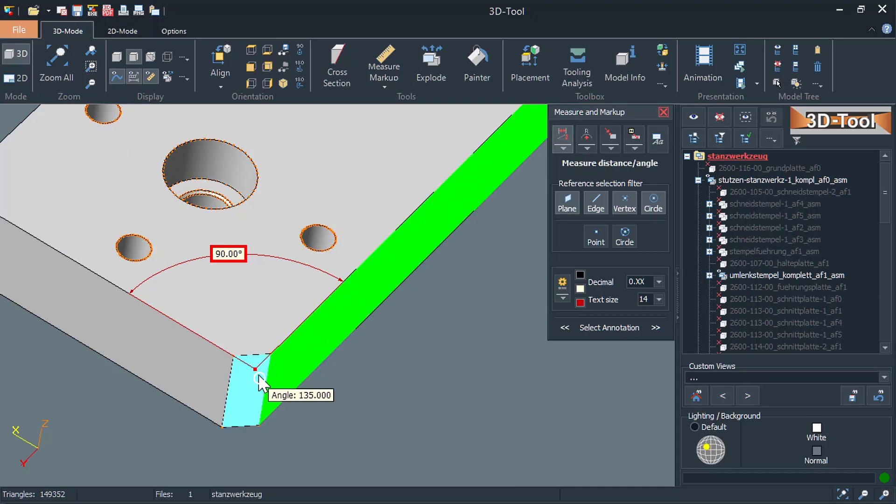
{"action": "left_click", "coordinate": [258, 374]}
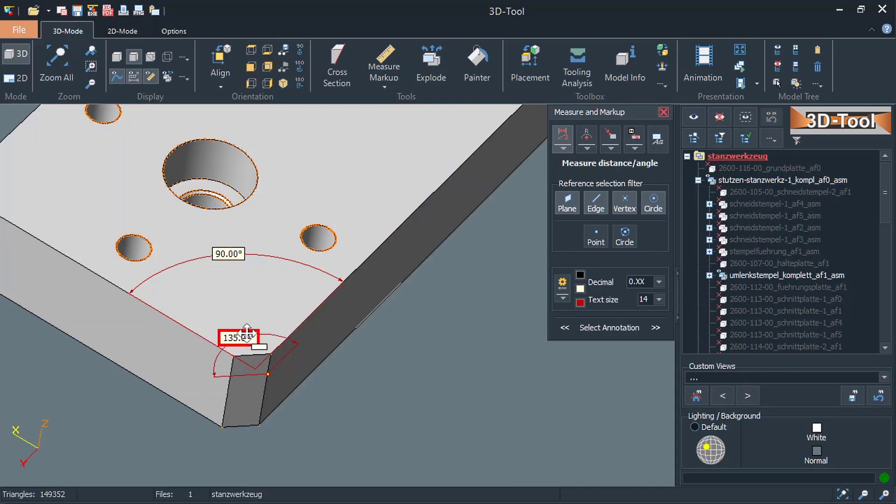
{"action": "left_click_drag", "start_coordinate": [247, 333], "coordinate": [241, 305]}
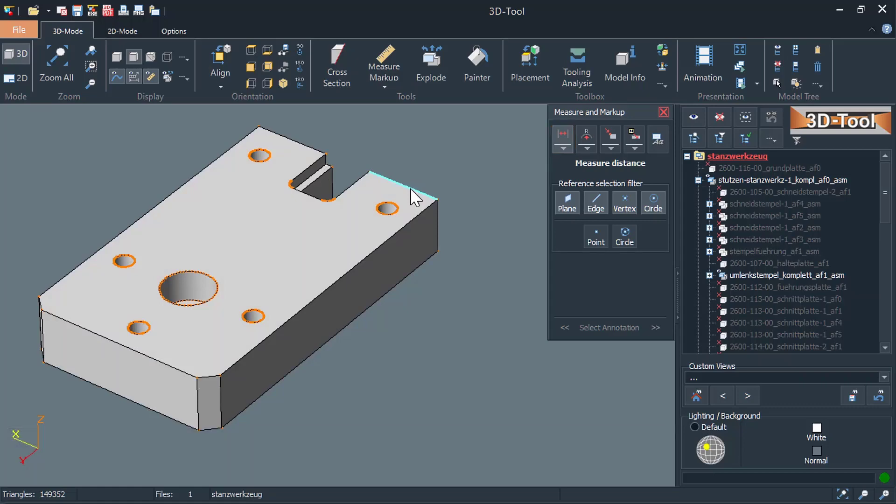
- Measure the distance only from the slotted end's outer top edge to the plate's opposite end face
{"action": "left_click", "coordinate": [414, 199]}
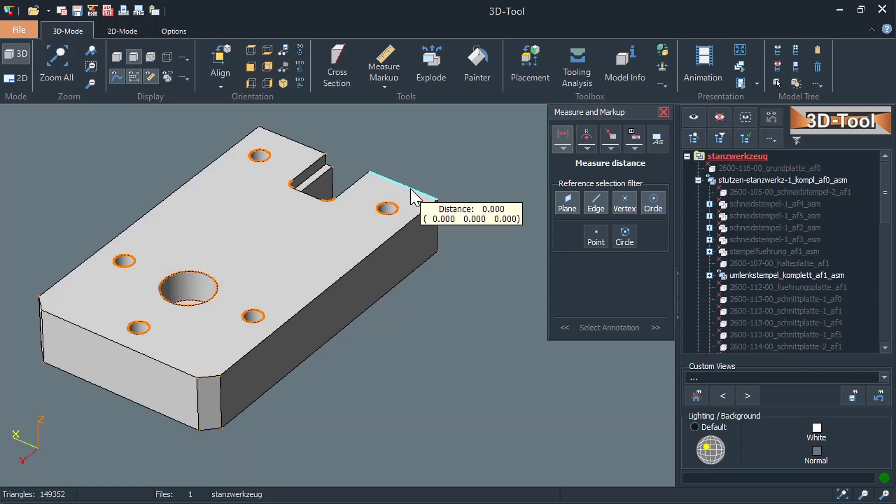
{"action": "left_click", "coordinate": [426, 196]}
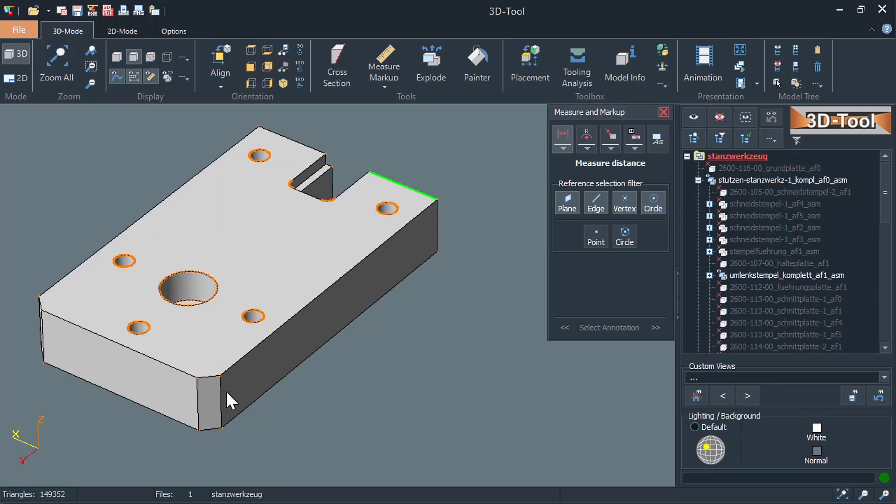
{"action": "left_click", "coordinate": [148, 390]}
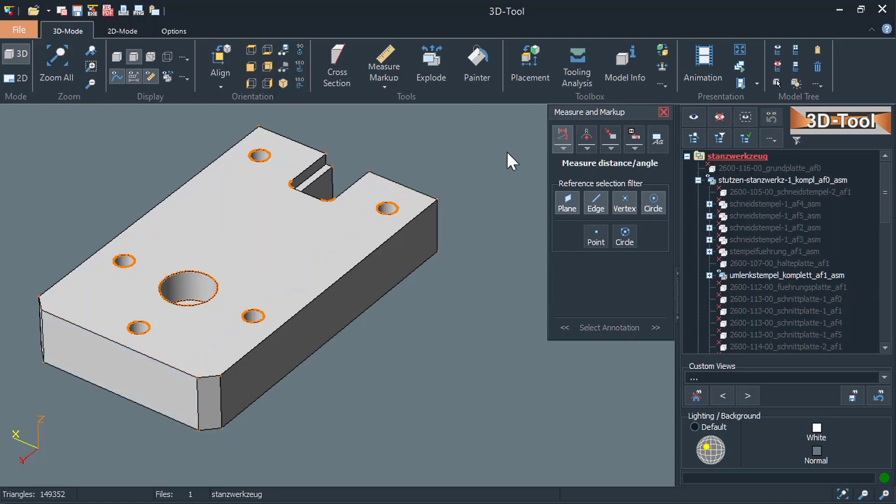
- Measure the y-direction distance and the direct distance between the slotted end's outer top corner and the diagonally opposite chamfer's top vertex
{"action": "left_click", "coordinate": [562, 149]}
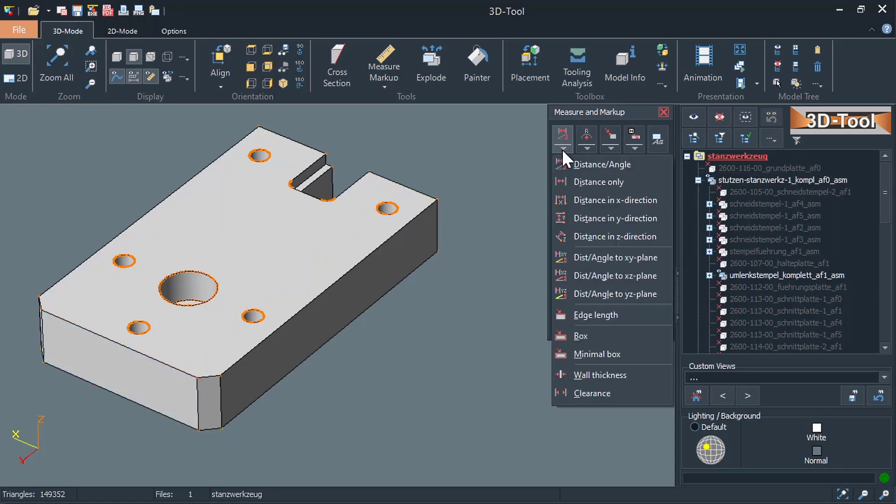
{"action": "left_click", "coordinate": [641, 217]}
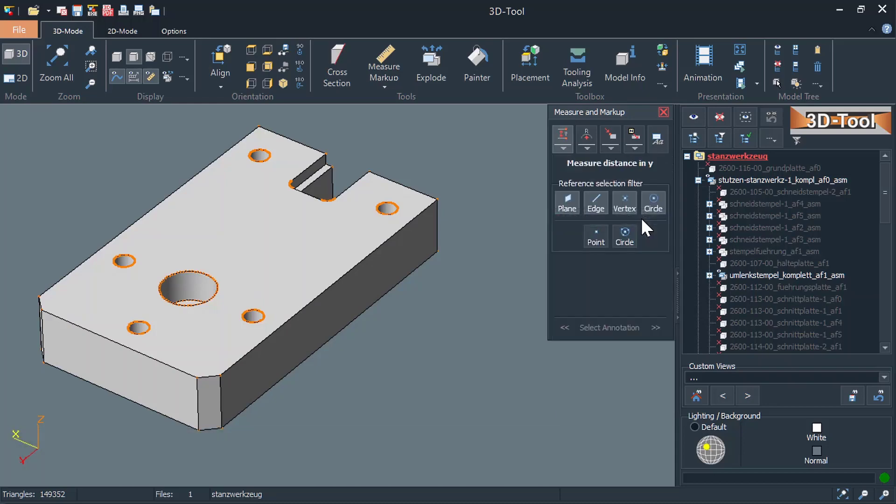
{"action": "left_click", "coordinate": [437, 199]}
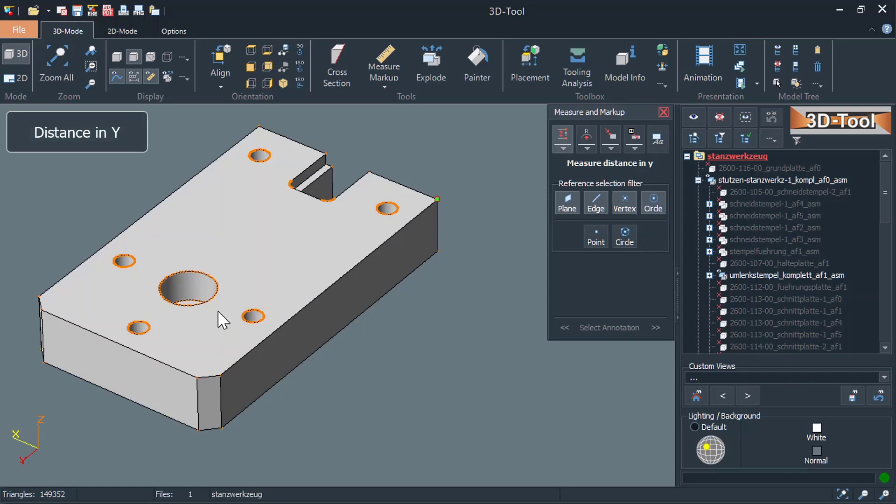
{"action": "left_click", "coordinate": [41, 310]}
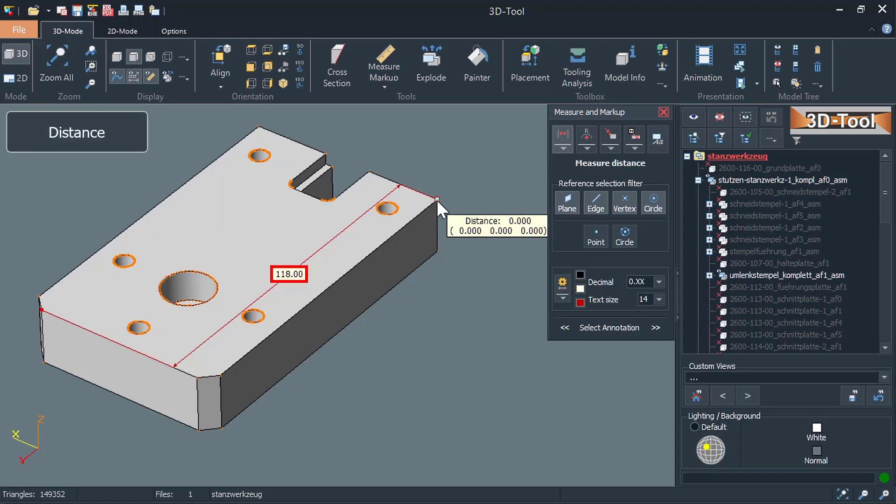
{"action": "left_click", "coordinate": [437, 199]}
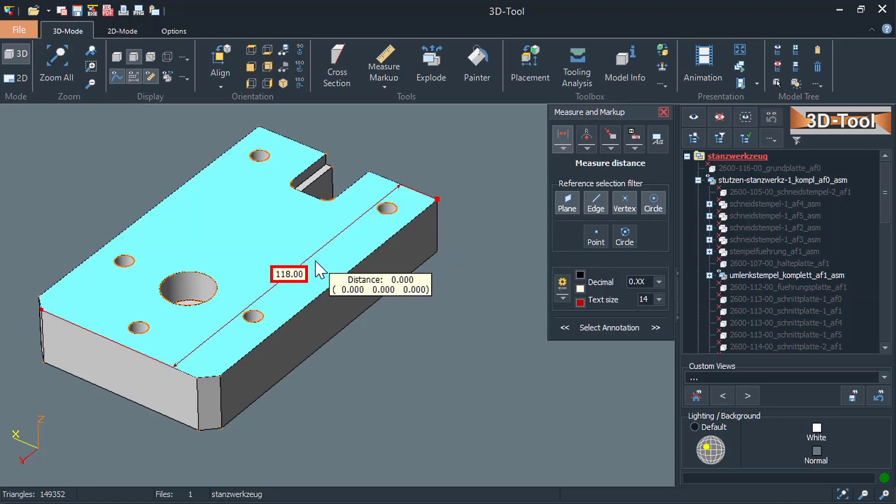
{"action": "left_click", "coordinate": [41, 309]}
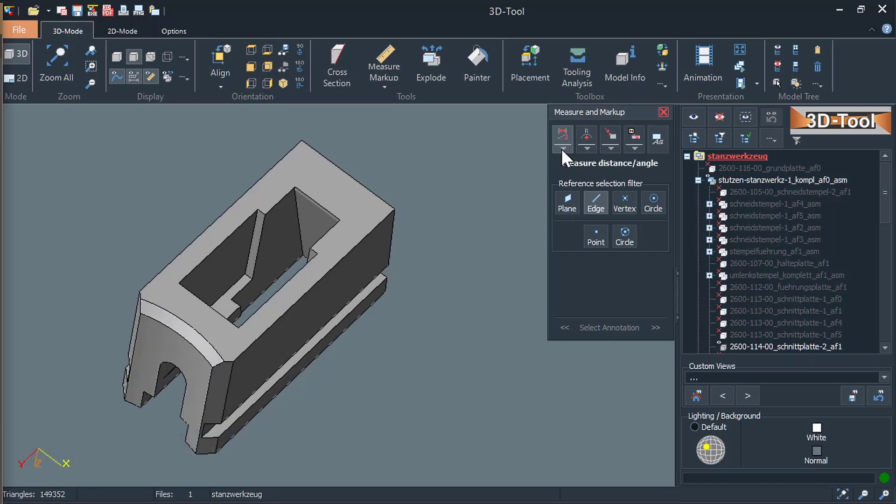
- Measure the edge length of the long outer top edge on 2600-114-00_schnittplatte-2_af1, and move the dimension outside the part
{"action": "left_click", "coordinate": [563, 149]}
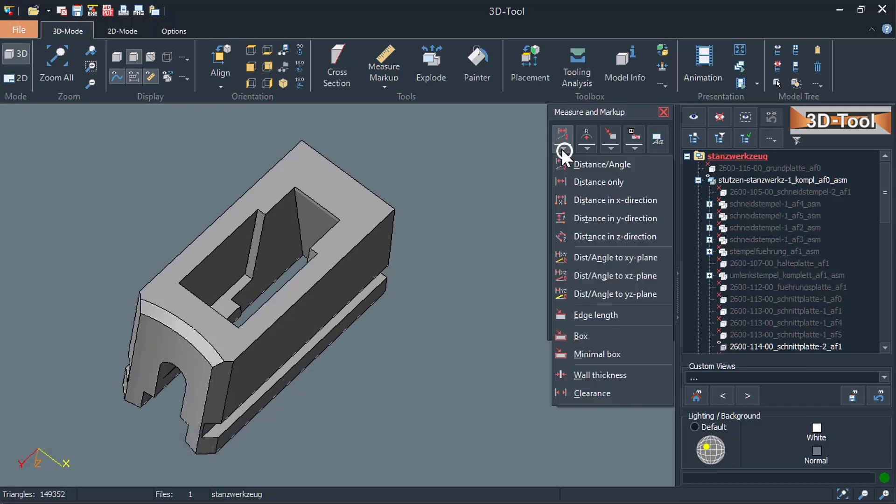
{"action": "left_click", "coordinate": [606, 315]}
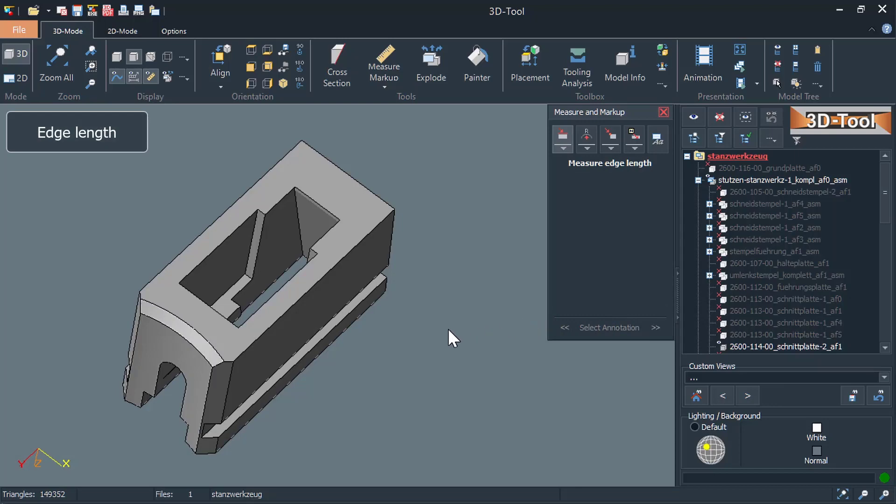
{"action": "left_click", "coordinate": [299, 301]}
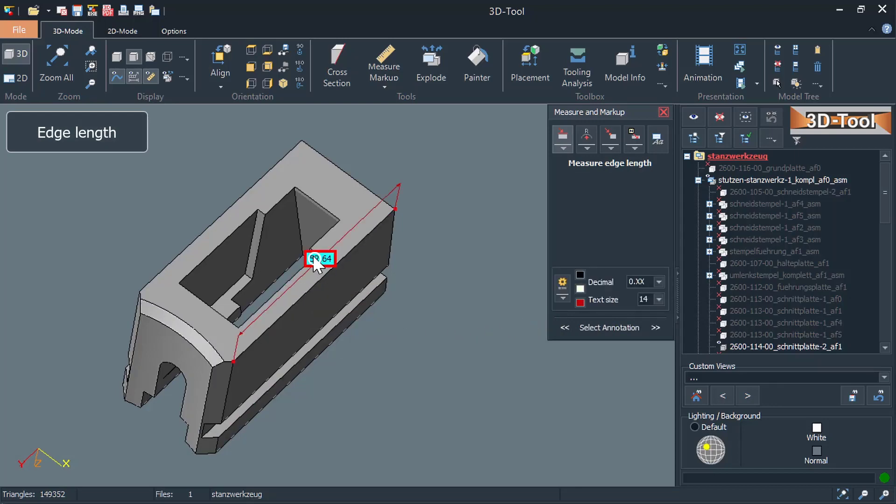
{"action": "left_click_drag", "start_coordinate": [322, 258], "coordinate": [420, 340]}
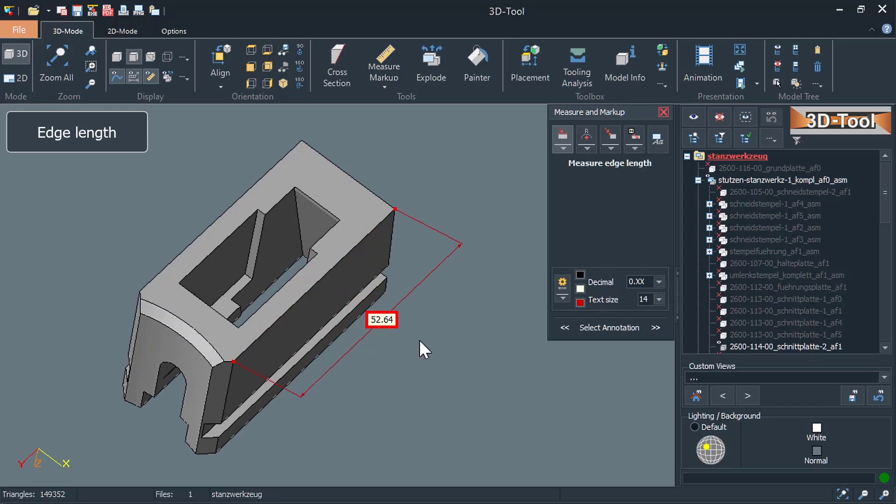
- Measure the wall thickness of the part's long side wall from its outer face
{"action": "left_click", "coordinate": [564, 148]}
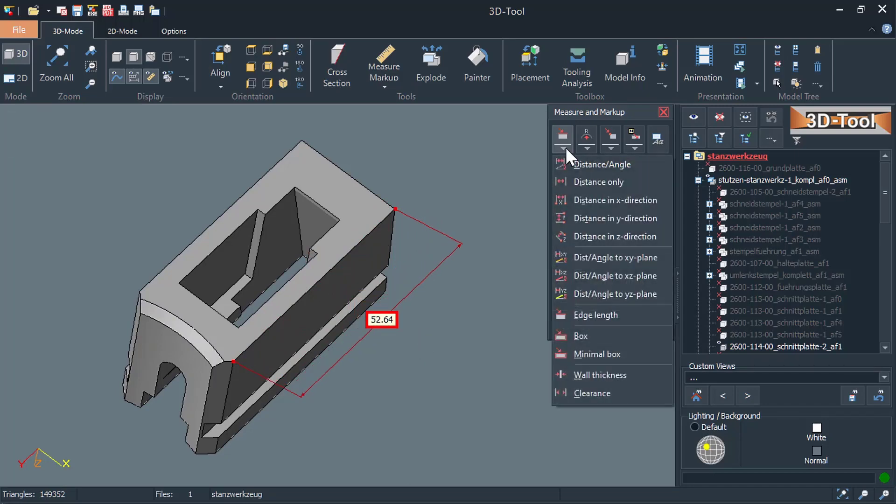
{"action": "left_click", "coordinate": [621, 372]}
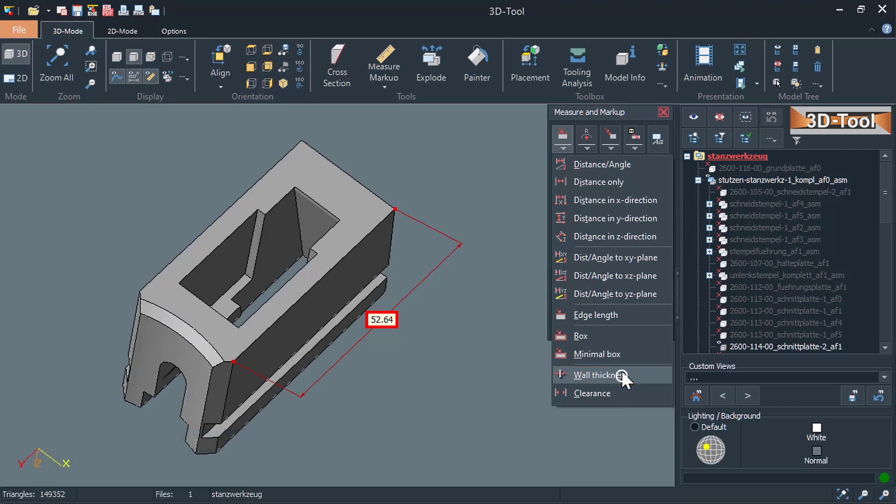
{"action": "left_click_drag", "start_coordinate": [444, 401], "coordinate": [416, 368]}
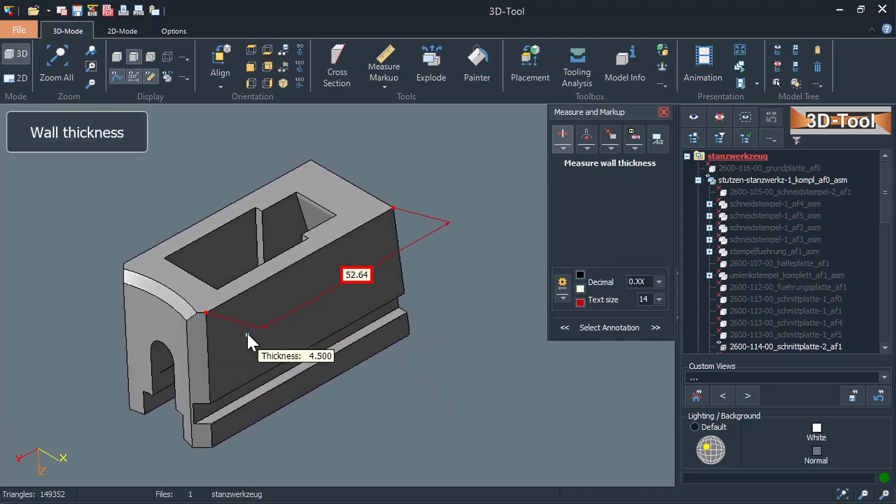
{"action": "left_click", "coordinate": [274, 340]}
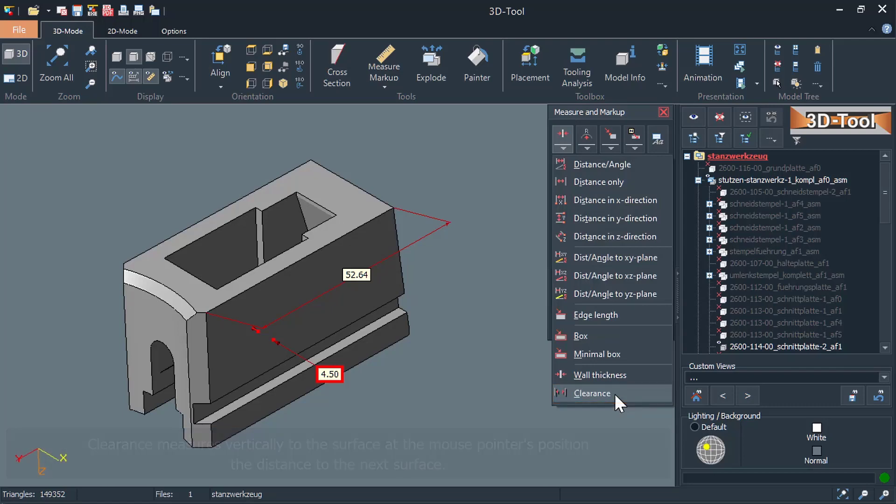
- Measure the clearance across the part's rectangular pocket from its long inner wall, and move the dimension outside the part
{"action": "left_click", "coordinate": [614, 393]}
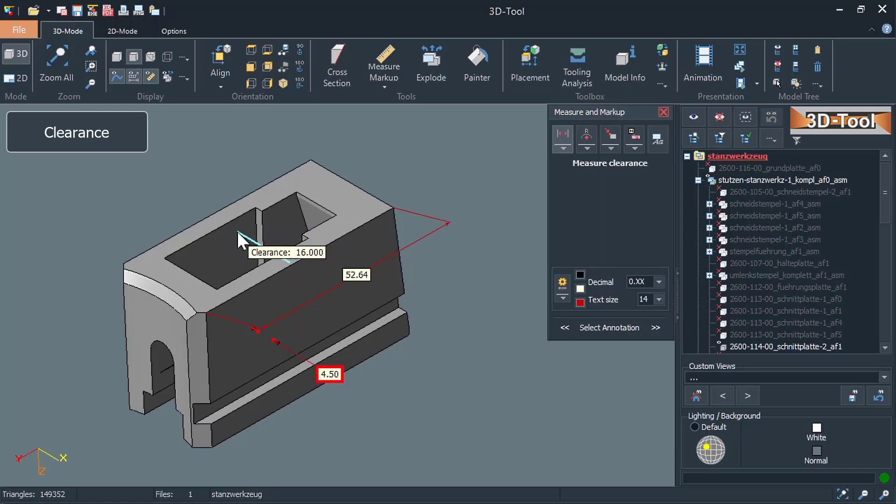
{"action": "left_click", "coordinate": [215, 247]}
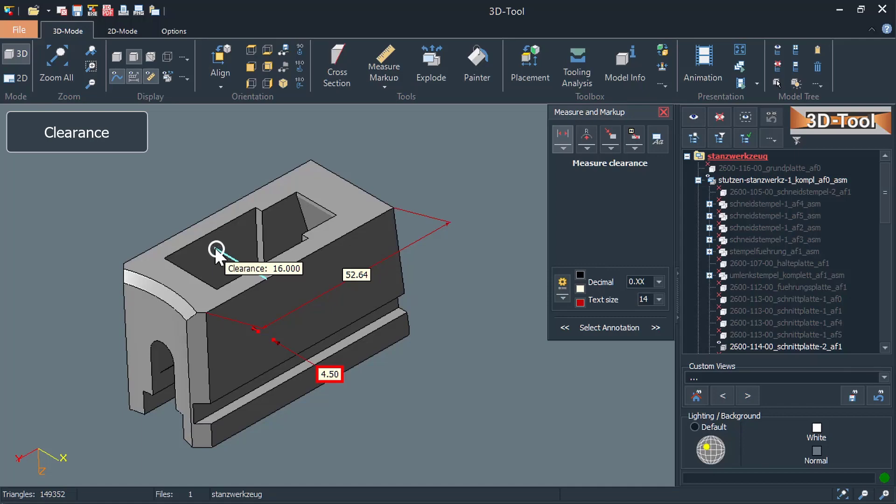
{"action": "left_click_drag", "start_coordinate": [193, 231], "coordinate": [110, 181]}
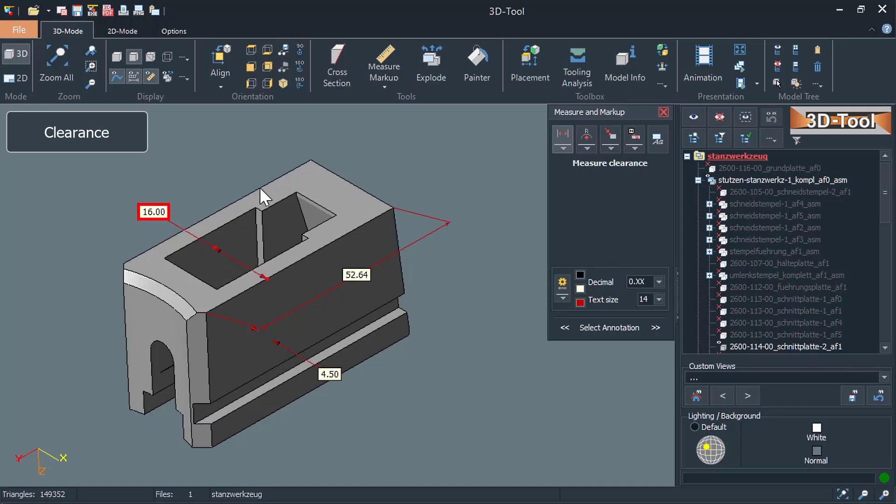
{"action": "left_click_drag", "start_coordinate": [406, 169], "coordinate": [421, 201]}
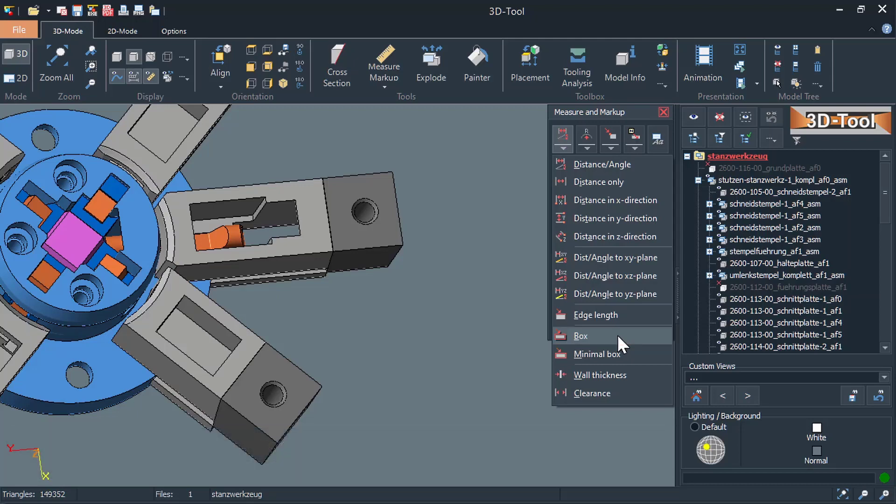
- Measure the boundary box of the dark end block on the assembly's diagonal arm as a single part
{"action": "left_click", "coordinate": [580, 336]}
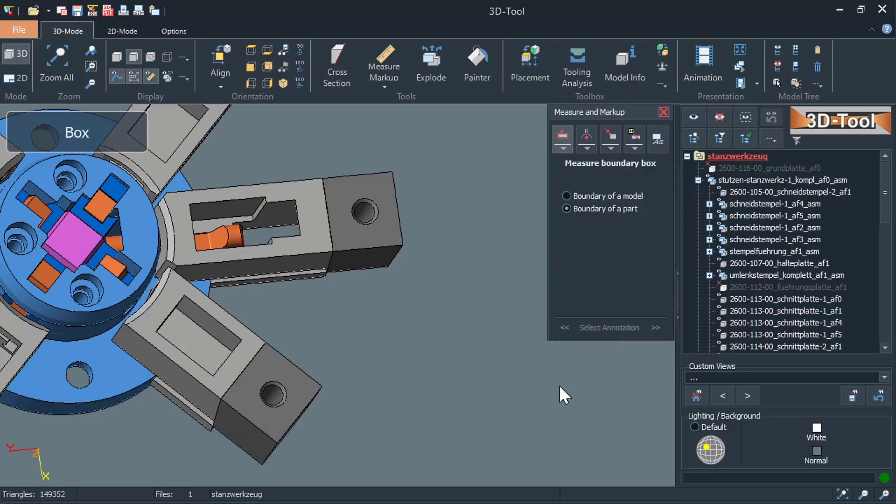
{"action": "left_click", "coordinate": [282, 427]}
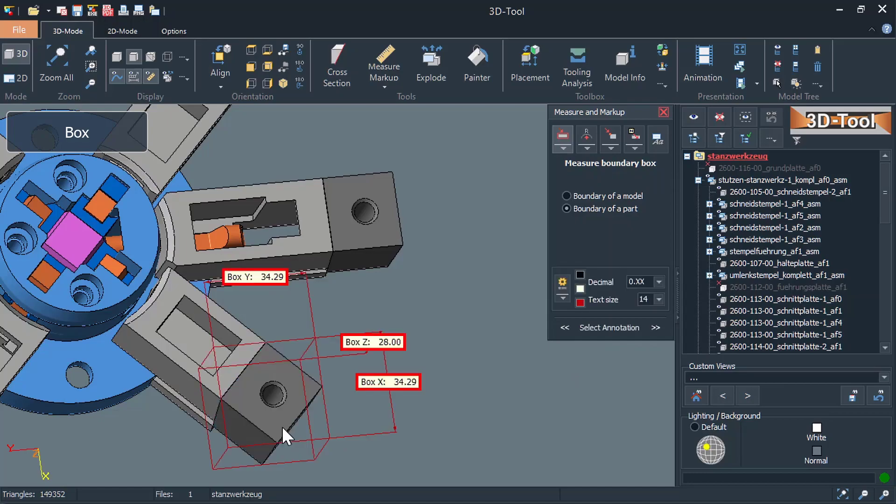
{"action": "left_click_drag", "start_coordinate": [282, 428], "coordinate": [254, 449]}
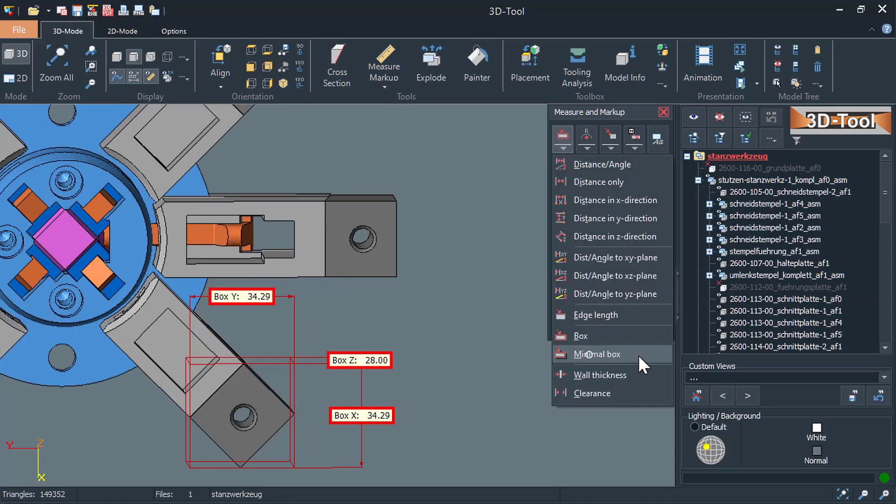
- Measure the minimal box of a dark end block in the assembly, using the boundary of a part
{"action": "left_click", "coordinate": [638, 355]}
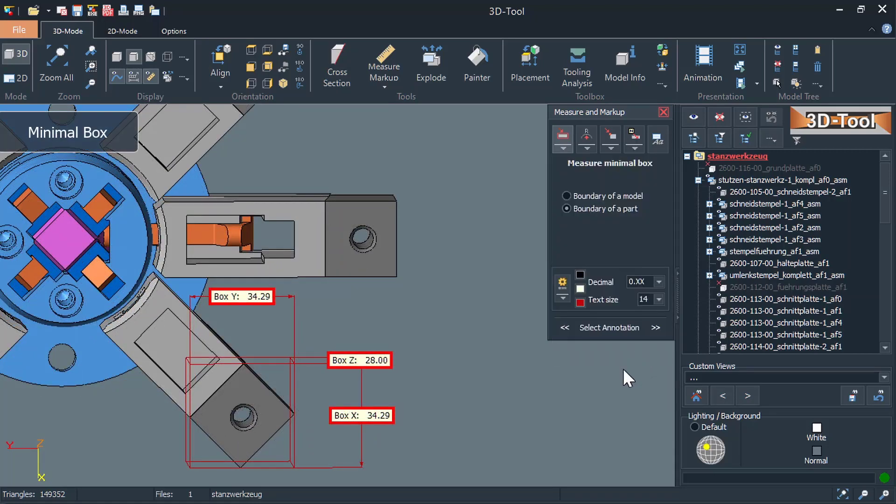
{"action": "left_click", "coordinate": [357, 258]}
{"action": "left_click_drag", "start_coordinate": [379, 331], "coordinate": [425, 425]}
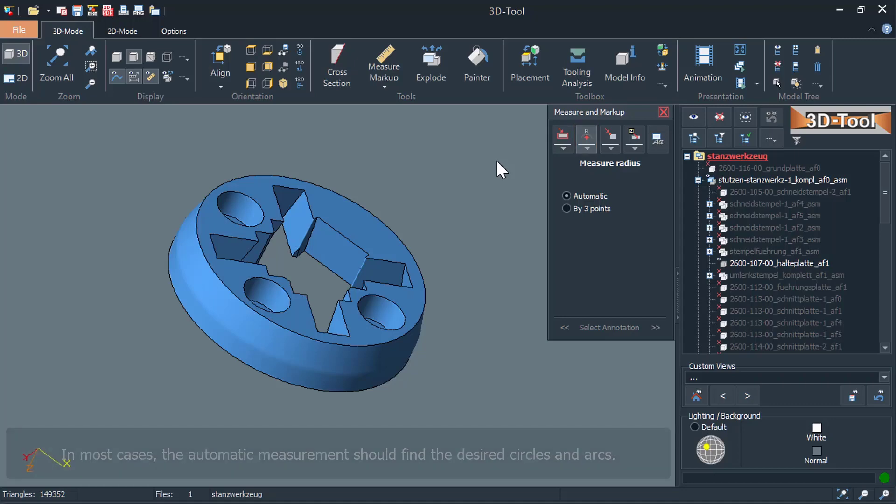
- Measure the diameter of a round hole in 2600-107-00_halteplatte_af1 with automatic circle detection
{"action": "left_click", "coordinate": [582, 147]}
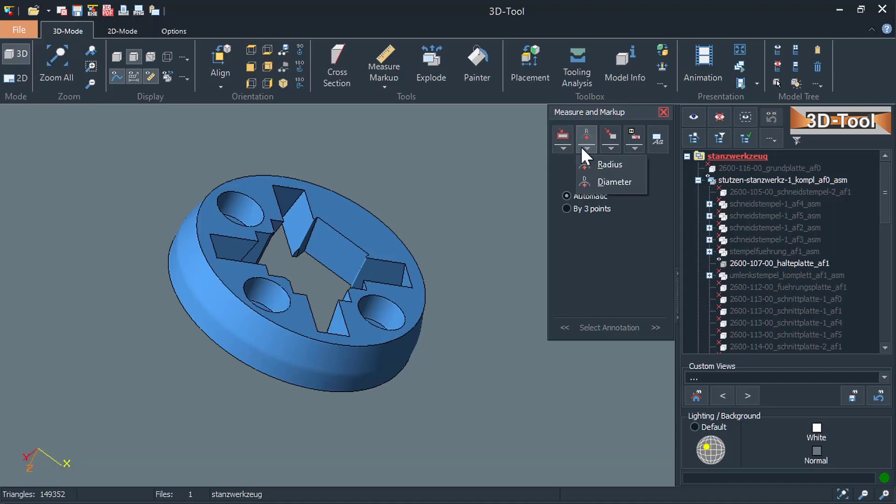
{"action": "left_click", "coordinate": [600, 181]}
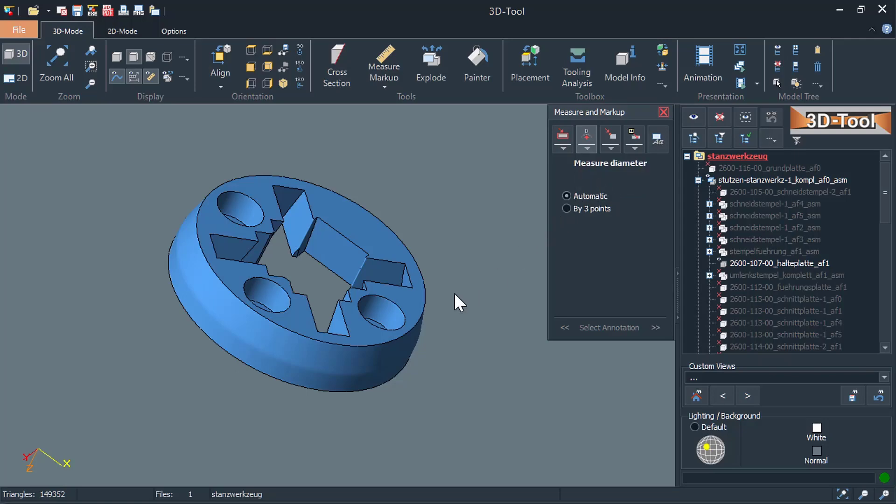
{"action": "left_click", "coordinate": [399, 313]}
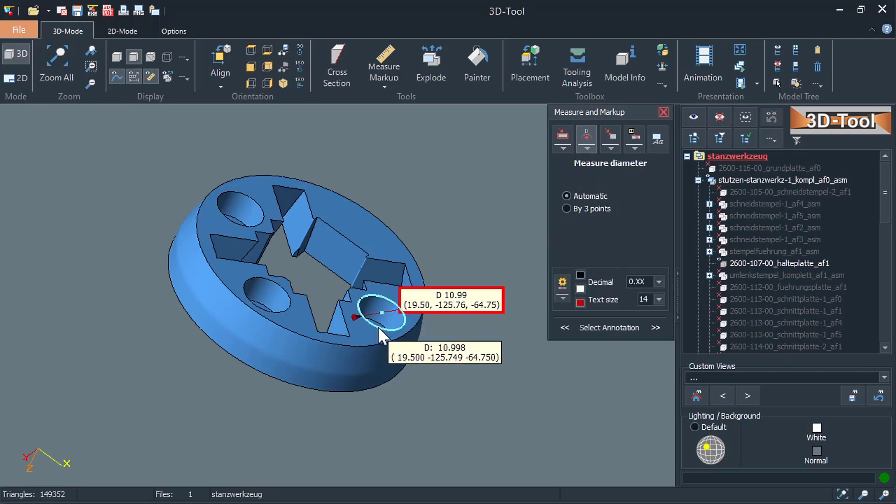
- Move the hole's diameter dimension off the plate, and measure the diameter of its outer circular edge with the dimension placed outside the part
{"action": "mouse_move", "coordinate": [410, 298]}
{"action": "left_mouse_down"}
{"action": "mouse_move", "coordinate": [448, 383]}
{"action": "mouse_move", "coordinate": [480, 380]}
{"action": "left_mouse_up"}
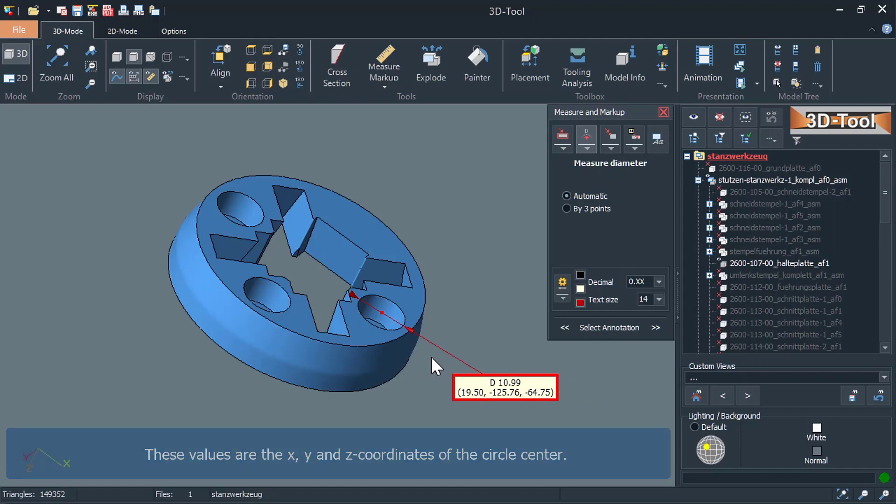
{"action": "left_click", "coordinate": [327, 344]}
{"action": "left_click_drag", "start_coordinate": [344, 396], "coordinate": [215, 425]}
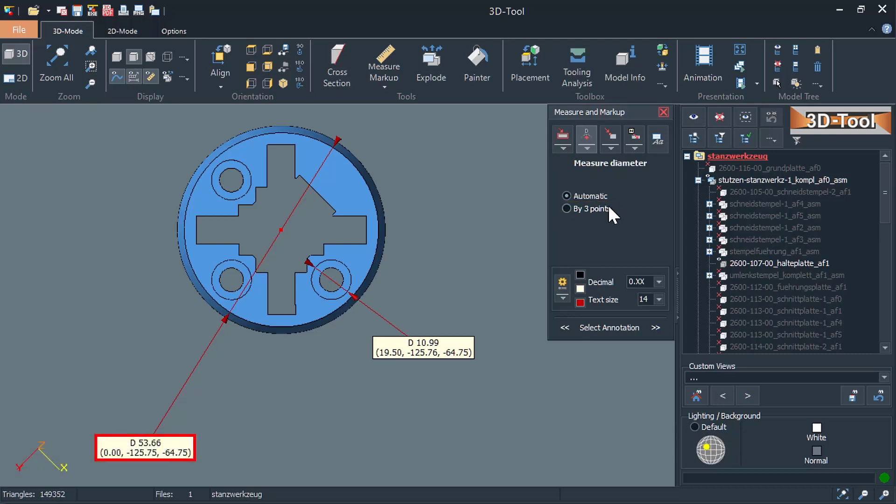
- Measure the diameter by 3 points through outer corners of the plate's cross-shaped cutout, and move the dimension outside the part
{"action": "left_click", "coordinate": [607, 208]}
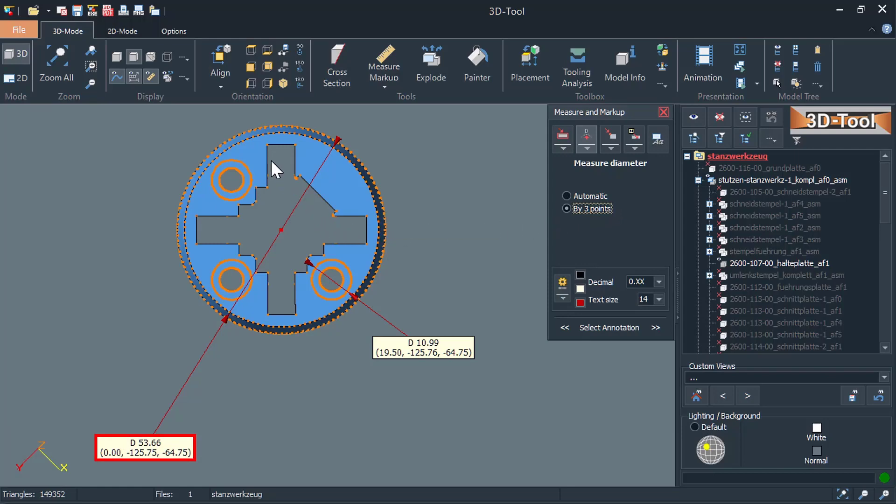
{"action": "left_click", "coordinate": [265, 147]}
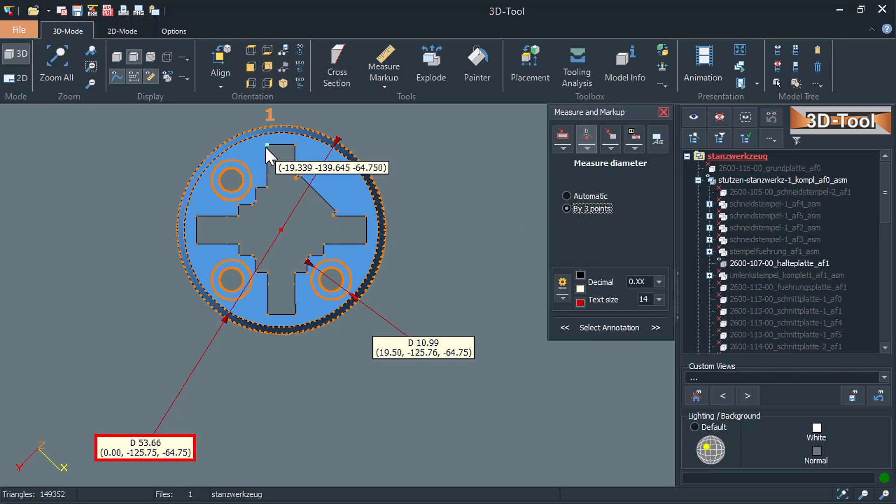
{"action": "left_click", "coordinate": [294, 145]}
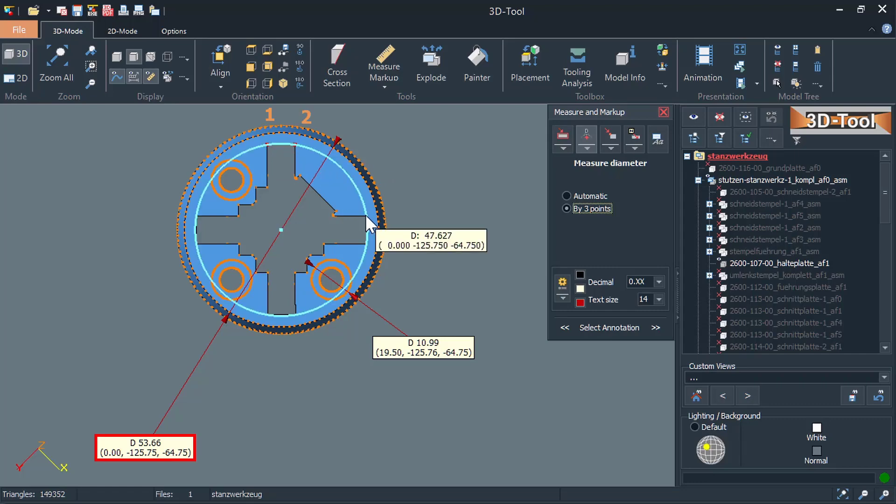
{"action": "left_click", "coordinate": [364, 214]}
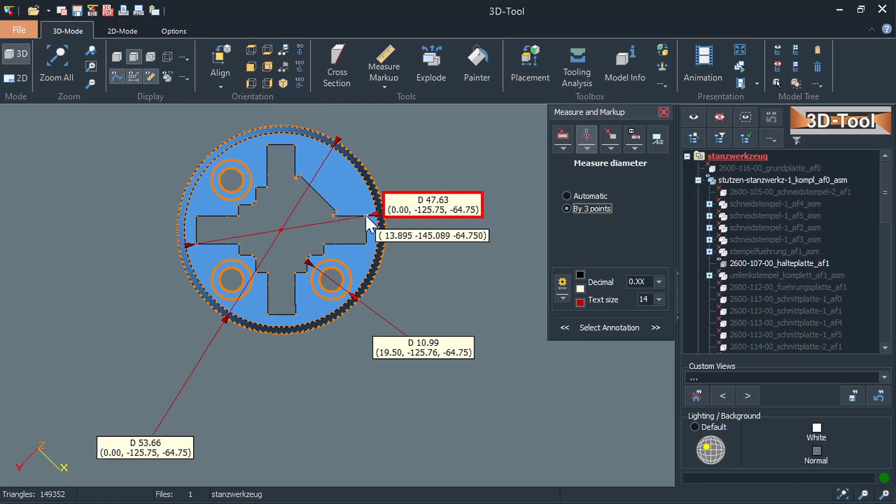
{"action": "left_click_drag", "start_coordinate": [388, 205], "coordinate": [476, 236]}
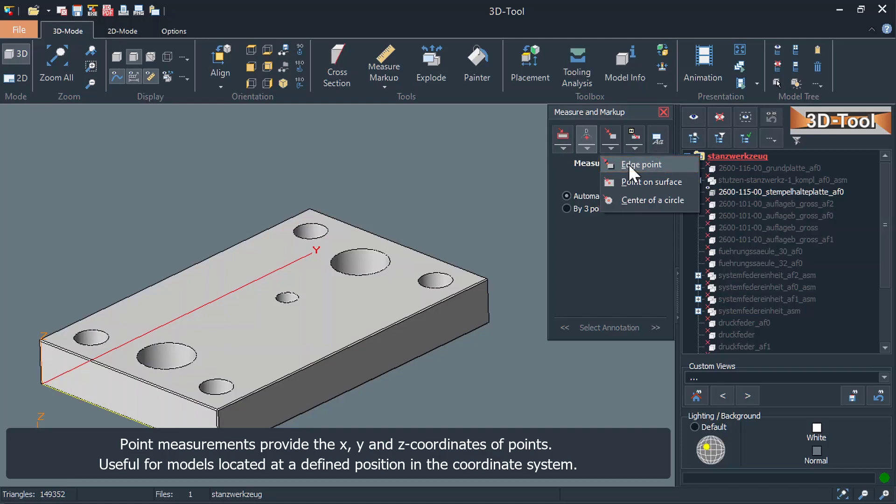
- Measure the edge point coordinates at the rear and front upper corners of 2600-115-00_stempelhalteplatte_af0
{"action": "left_click", "coordinate": [628, 164]}
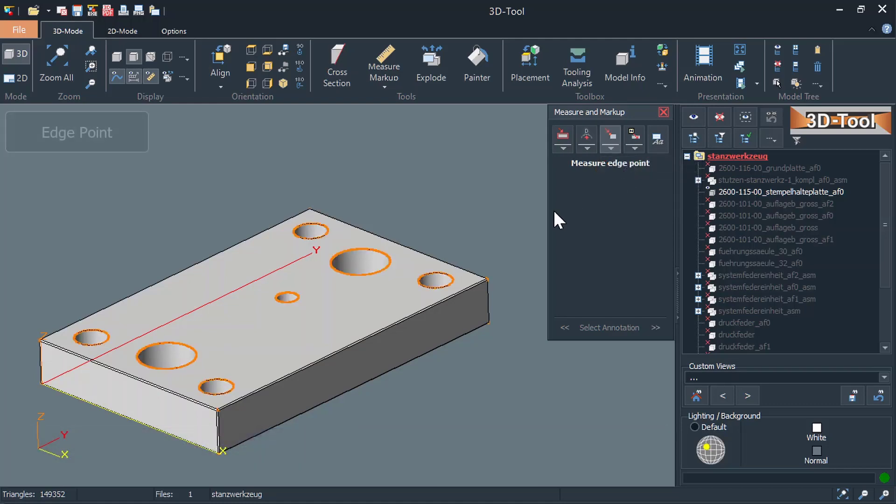
{"action": "left_click", "coordinate": [310, 209]}
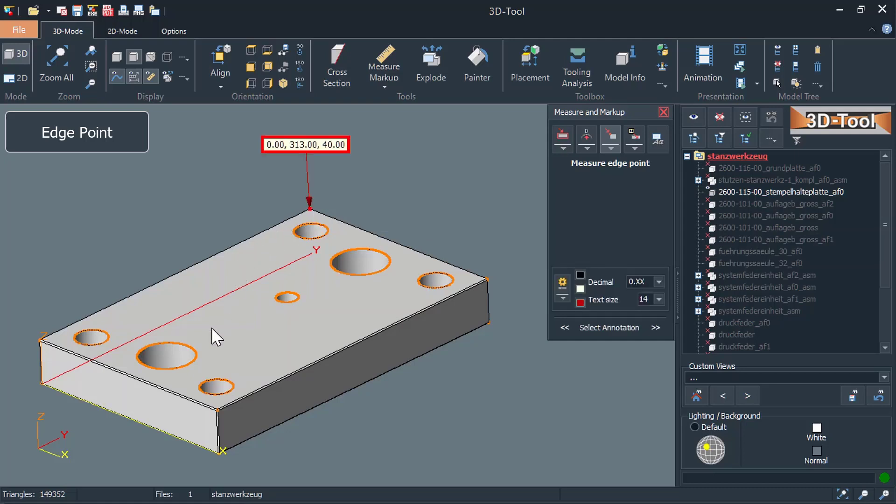
{"action": "left_click", "coordinate": [217, 410]}
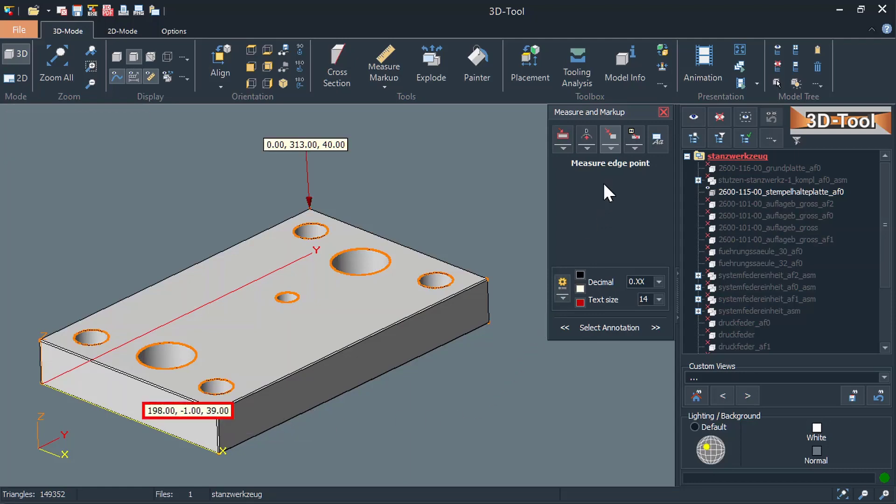
- Measure the coordinates of a point on the plate's upper surface near its long rear edge
{"action": "left_click", "coordinate": [611, 147]}
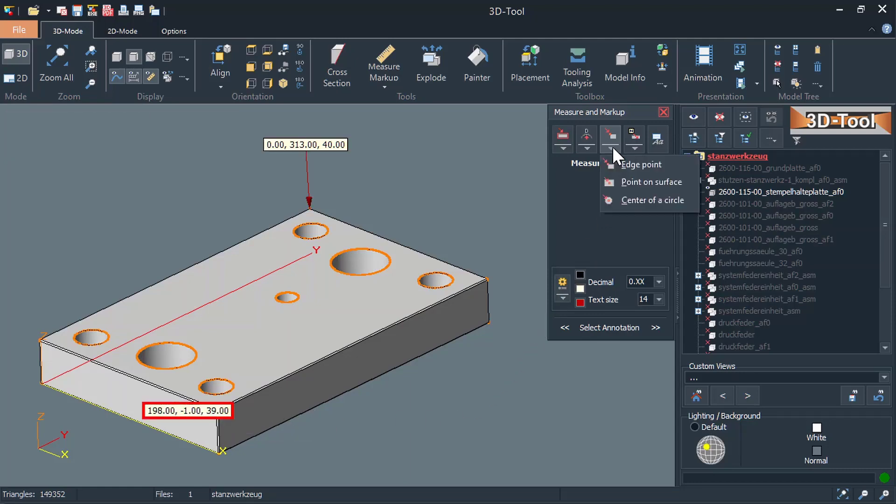
{"action": "left_click", "coordinate": [631, 181]}
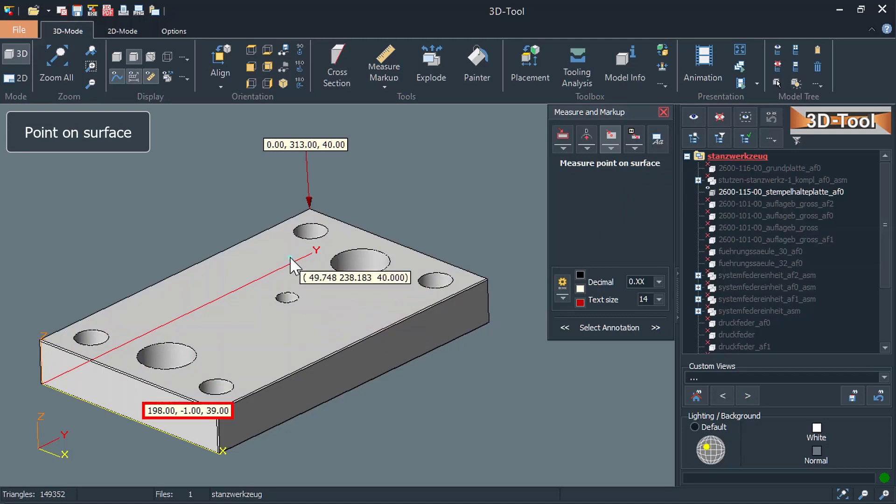
{"action": "left_click", "coordinate": [207, 275]}
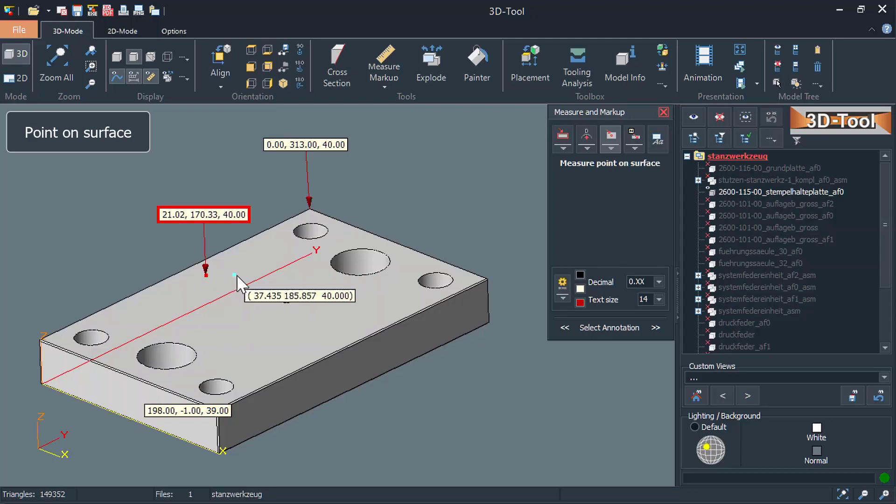
- Measure the circle center coordinates of a corner hole and the small middle hole with automatic circle detection
{"action": "left_click", "coordinate": [612, 148]}
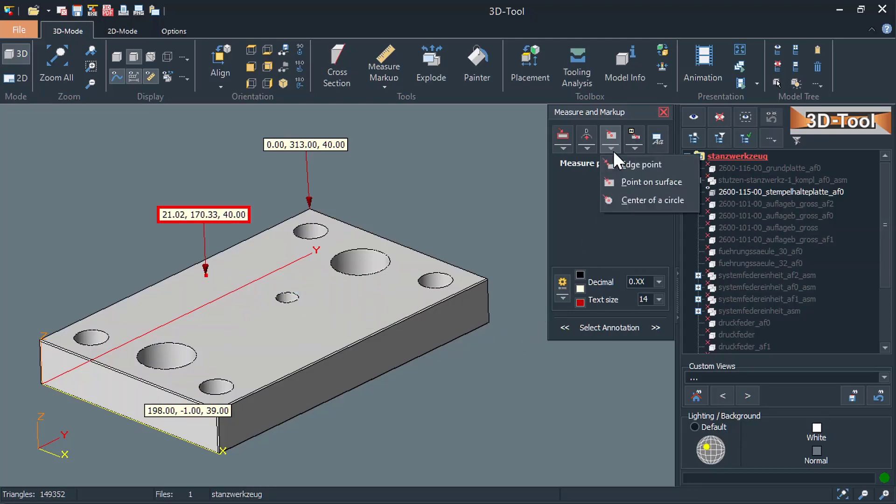
{"action": "left_click", "coordinate": [645, 200]}
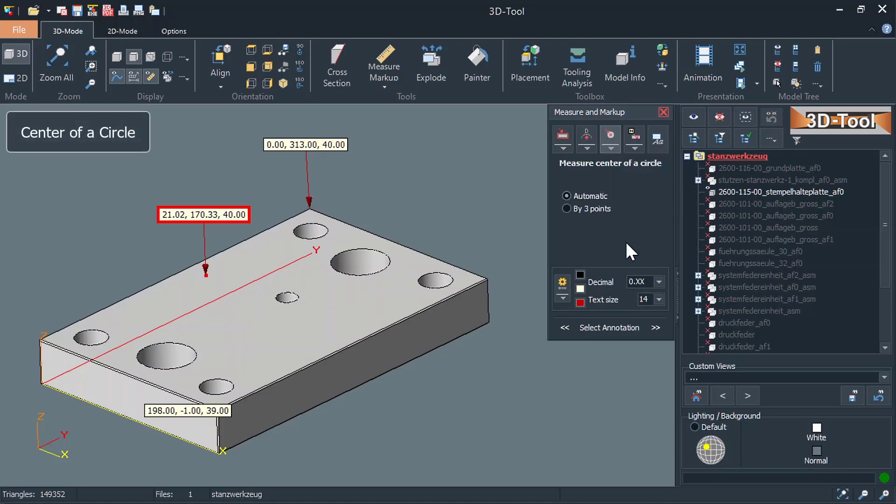
{"action": "left_click", "coordinate": [428, 273]}
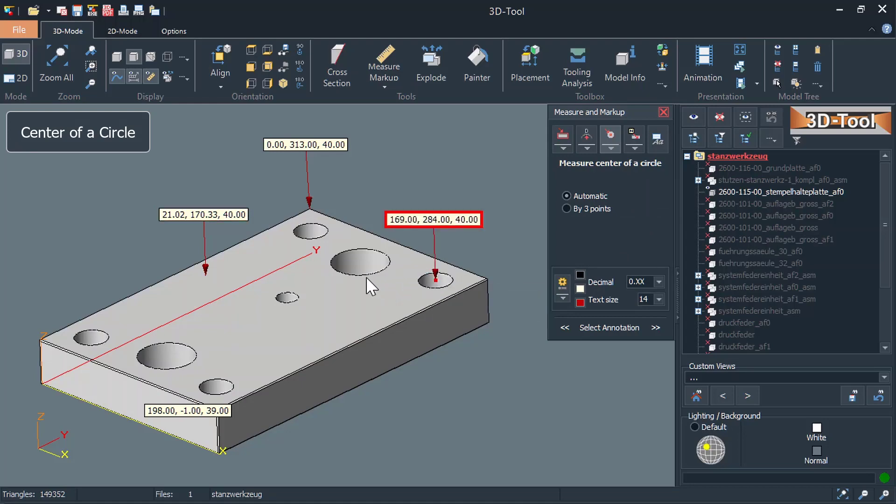
{"action": "left_click", "coordinate": [286, 295]}
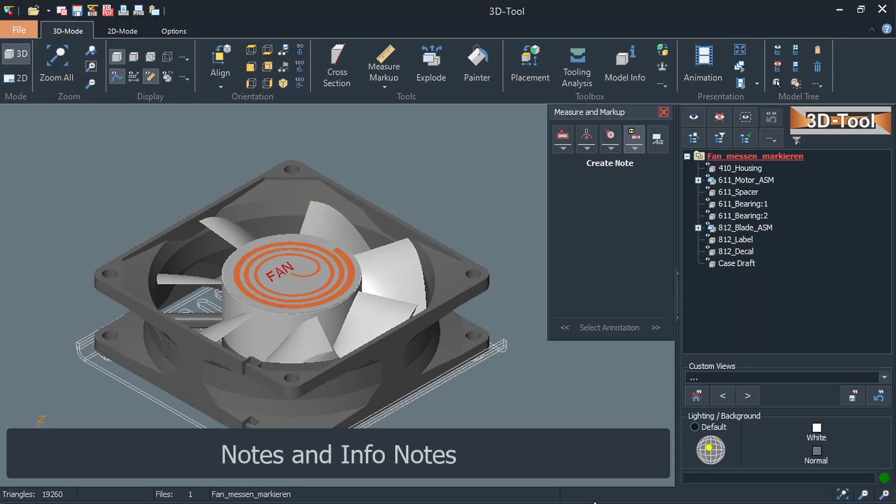
- Attach a note reading "New frame" to a corner of the fan housing, and adjust its anchor point and label position
{"action": "left_click", "coordinate": [628, 149]}
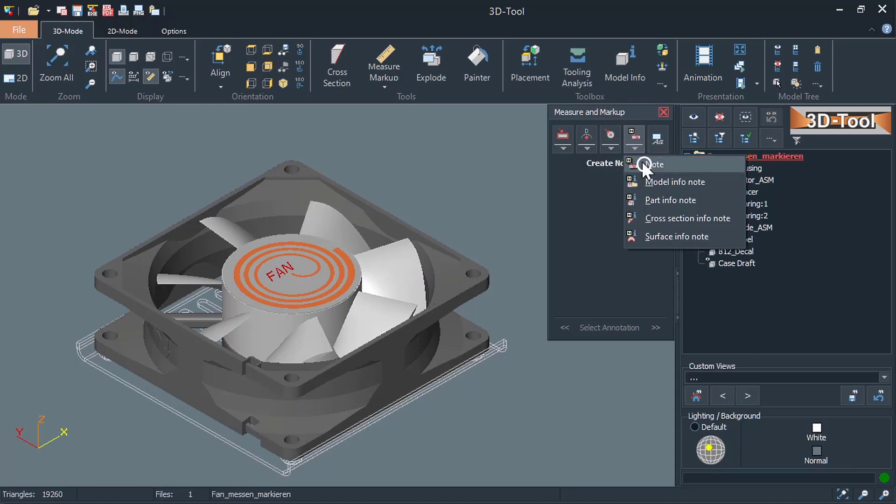
{"action": "left_click", "coordinate": [642, 162]}
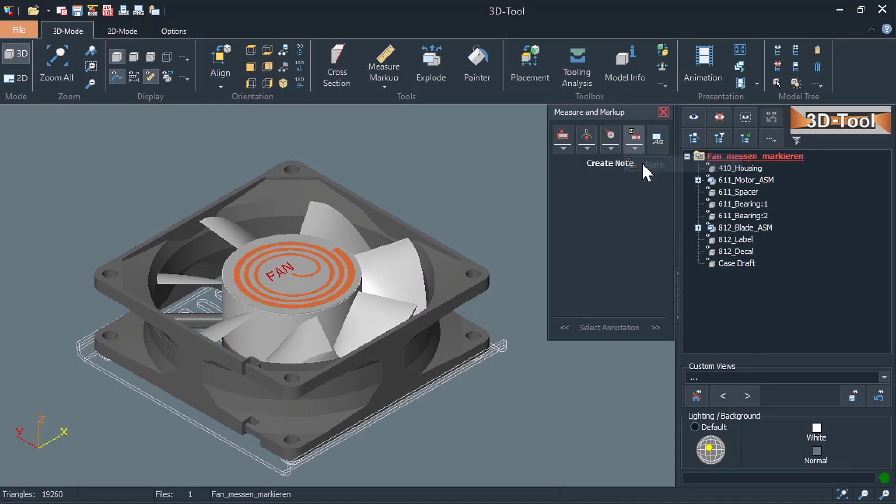
{"action": "left_click", "coordinate": [461, 279]}
{"action": "type", "text": "N"}
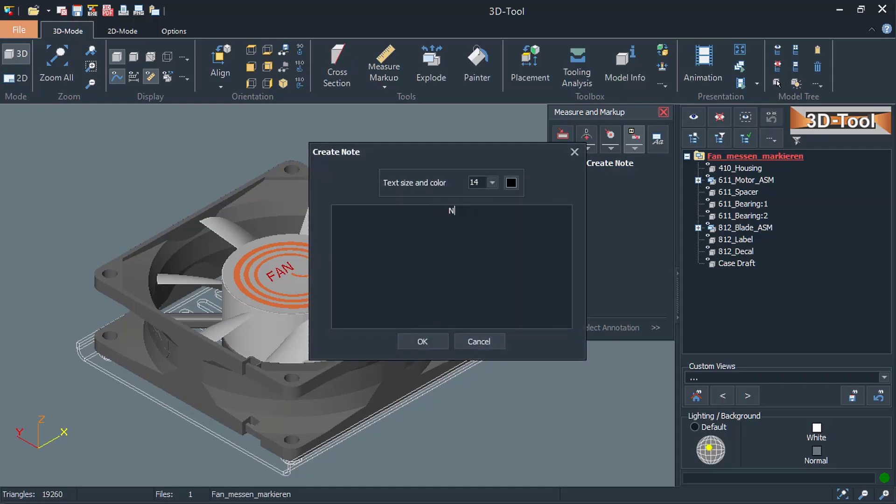
{"action": "type", "text": "ew frame"}
{"action": "left_click", "coordinate": [415, 342]}
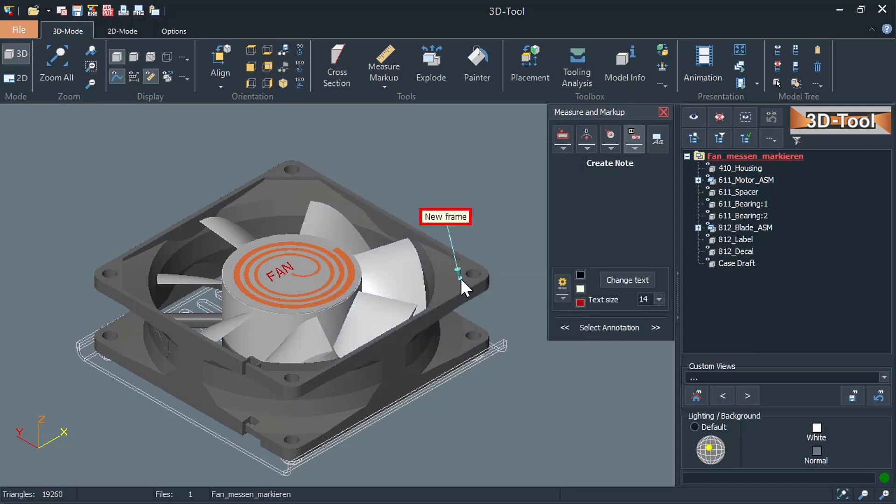
{"action": "left_click_drag", "start_coordinate": [461, 278], "coordinate": [467, 279]}
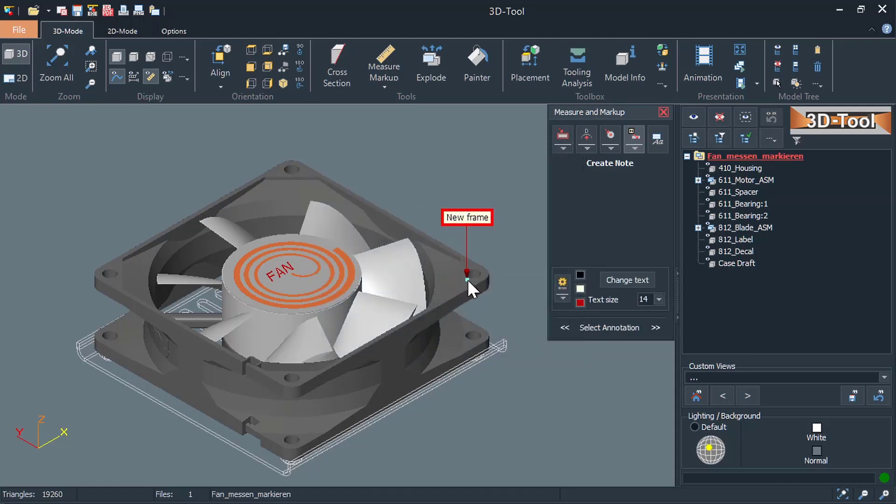
{"action": "left_click_drag", "start_coordinate": [473, 217], "coordinate": [474, 202]}
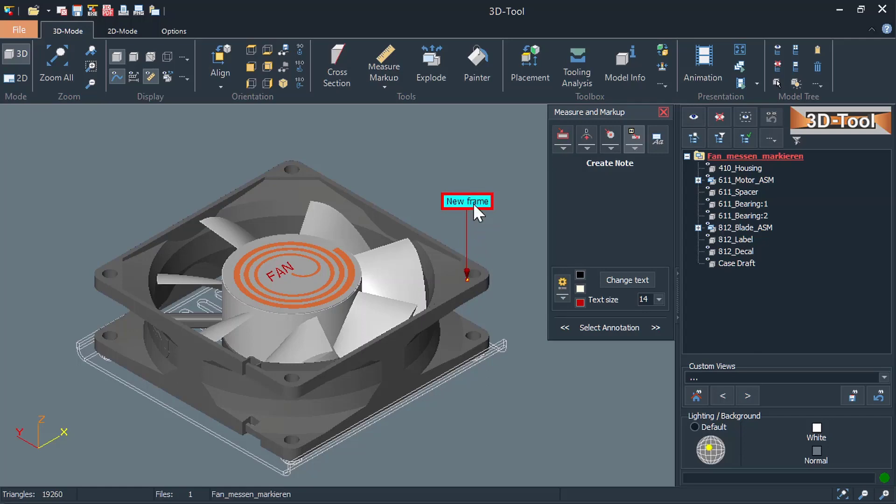
- Add a part info note to the fan housing's opposite corner and move its label
{"action": "left_click", "coordinate": [638, 149]}
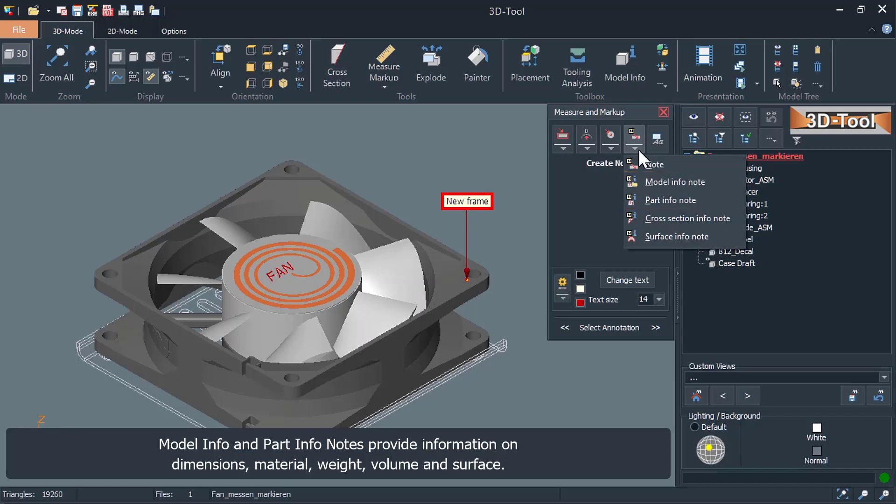
{"action": "left_click", "coordinate": [670, 201]}
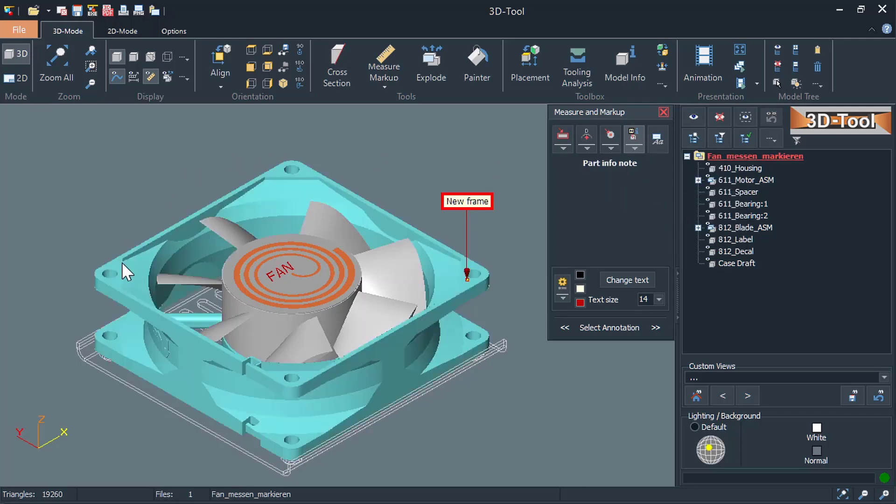
{"action": "left_click", "coordinate": [124, 282]}
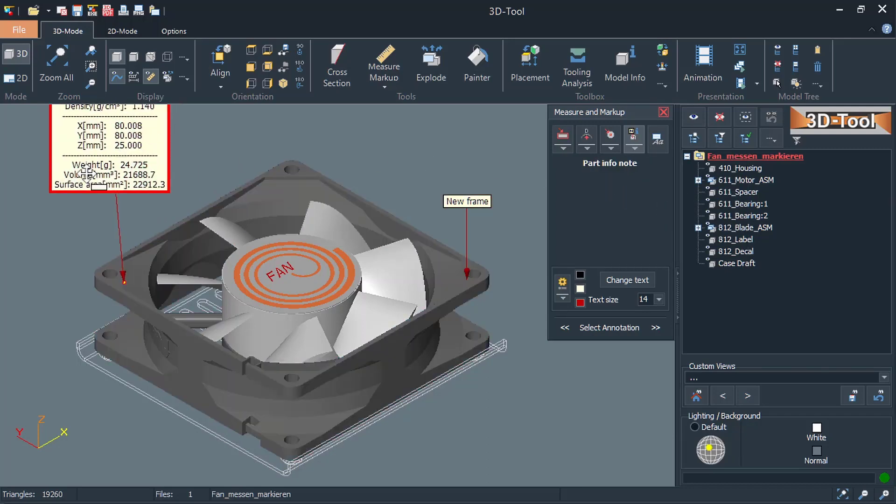
{"action": "left_click", "coordinate": [63, 222]}
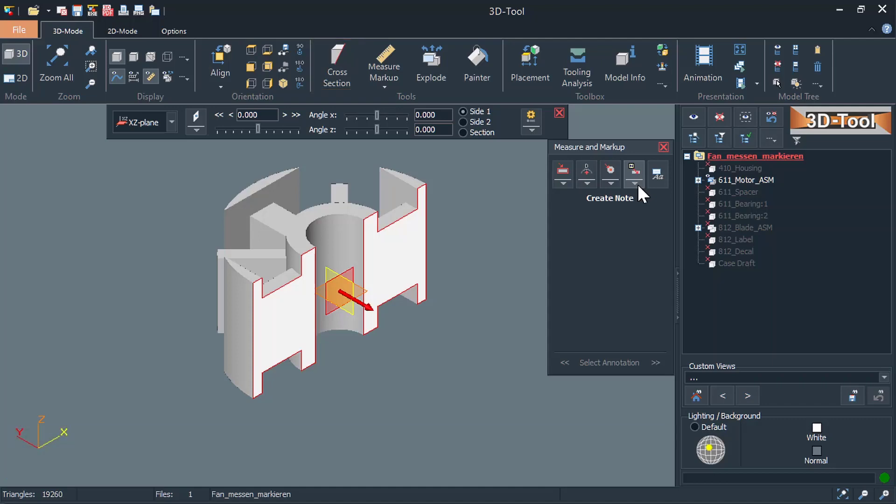
- Add a cross section info note to the cut face of 611_Motor_ASM sectioned along the XZ-plane
{"action": "left_click", "coordinate": [635, 184]}
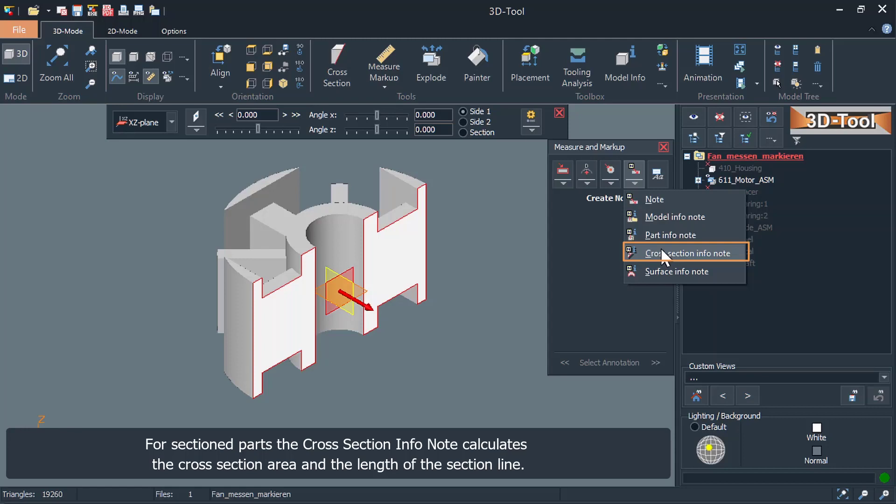
{"action": "left_click", "coordinate": [661, 251]}
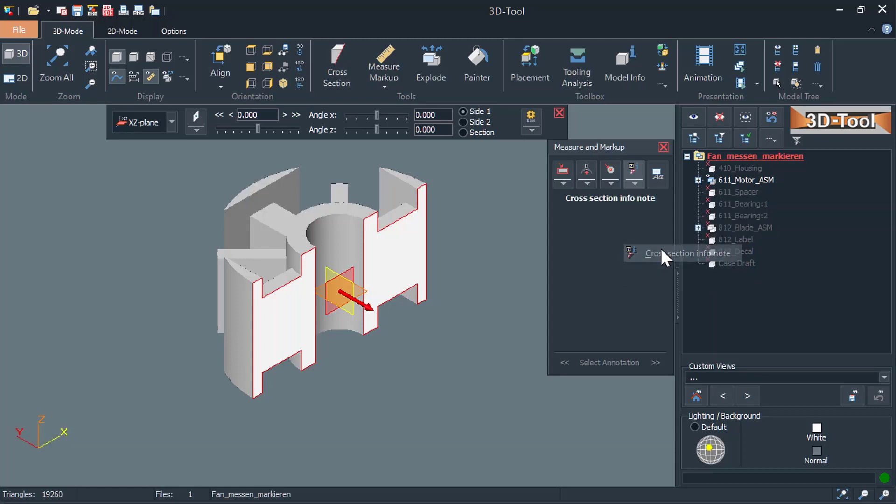
{"action": "left_click", "coordinate": [254, 355]}
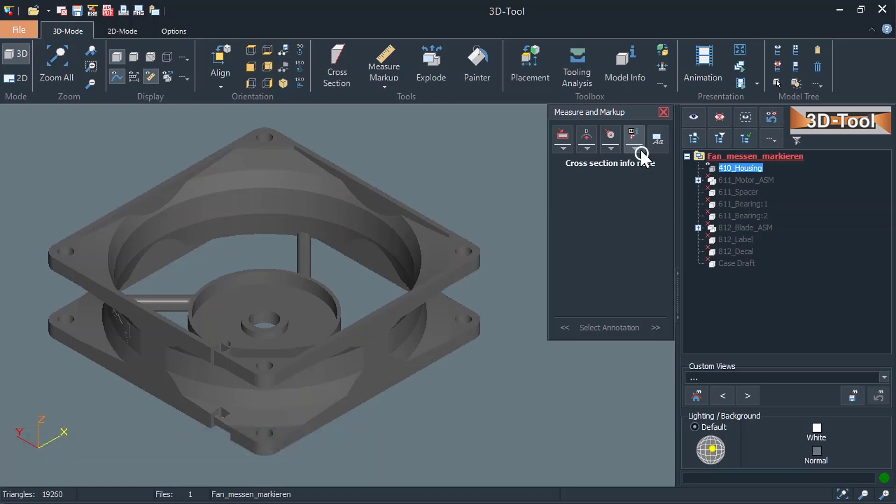
- Add a surface info note to 410_Housing's upper rim face, and another to its outer side with the surface tolerance angle reduced to 3°
{"action": "left_click", "coordinate": [640, 149]}
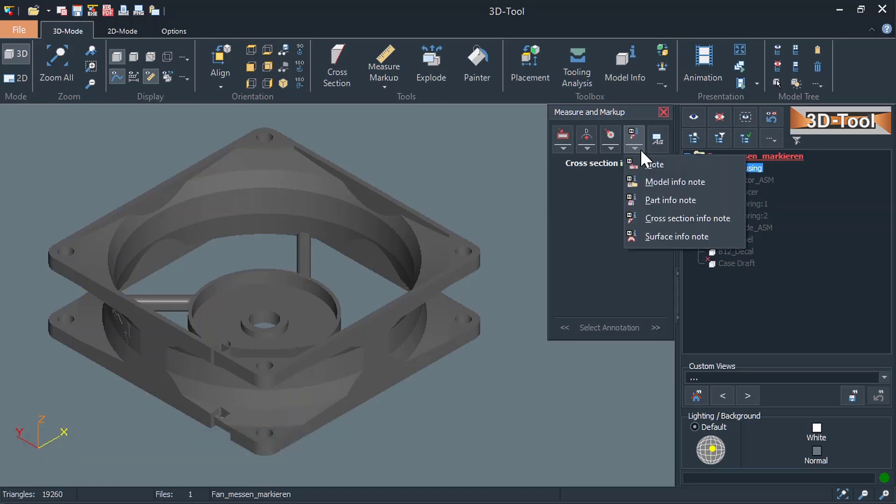
{"action": "left_click", "coordinate": [667, 237]}
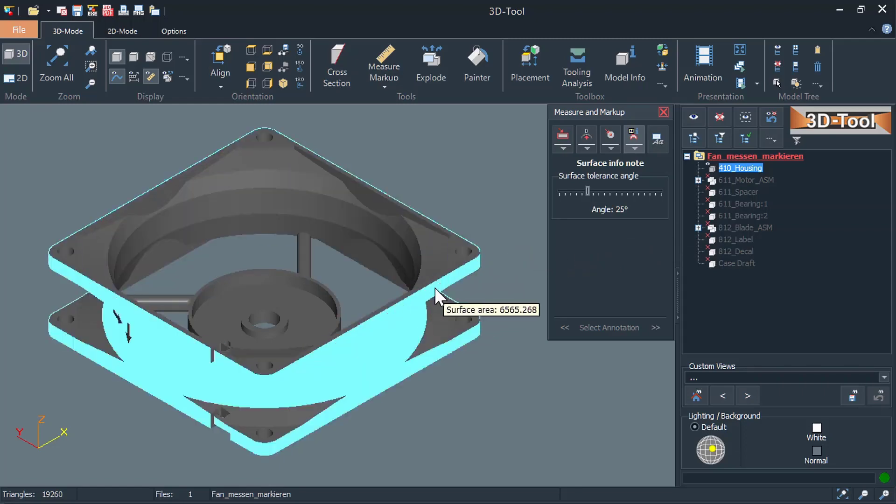
{"action": "left_click", "coordinate": [457, 254]}
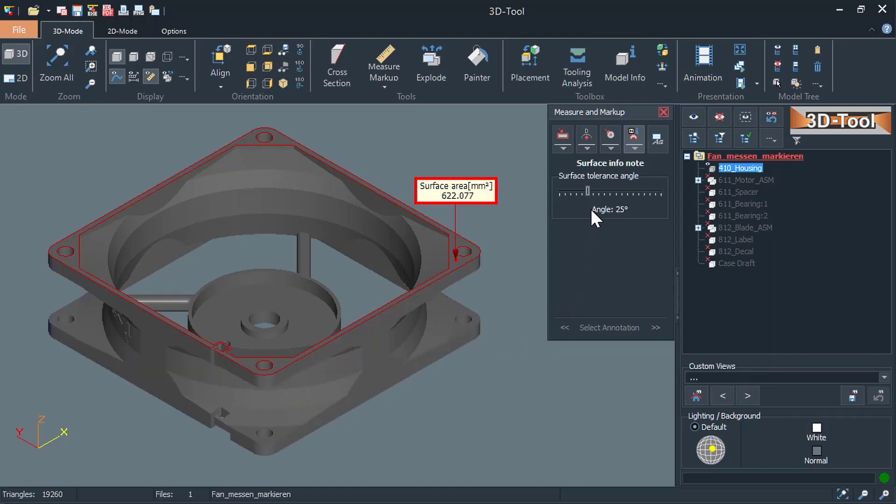
{"action": "left_click_drag", "start_coordinate": [589, 191], "coordinate": [560, 191]}
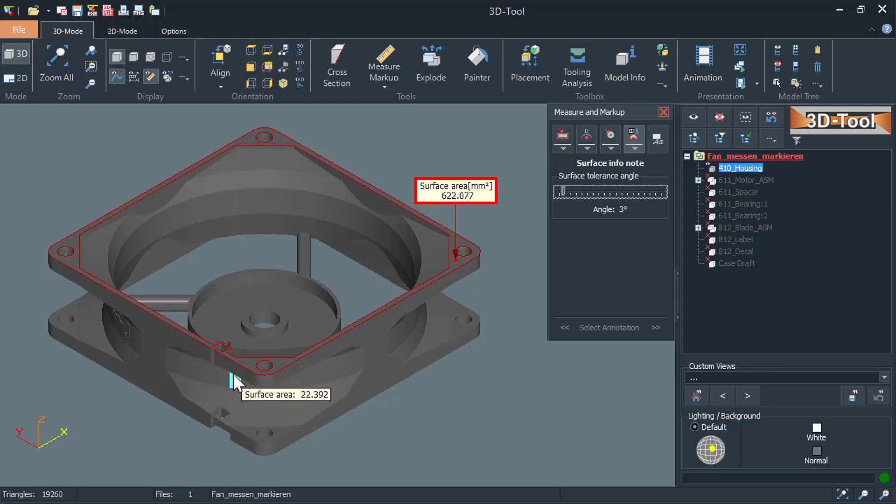
{"action": "left_click", "coordinate": [375, 377]}
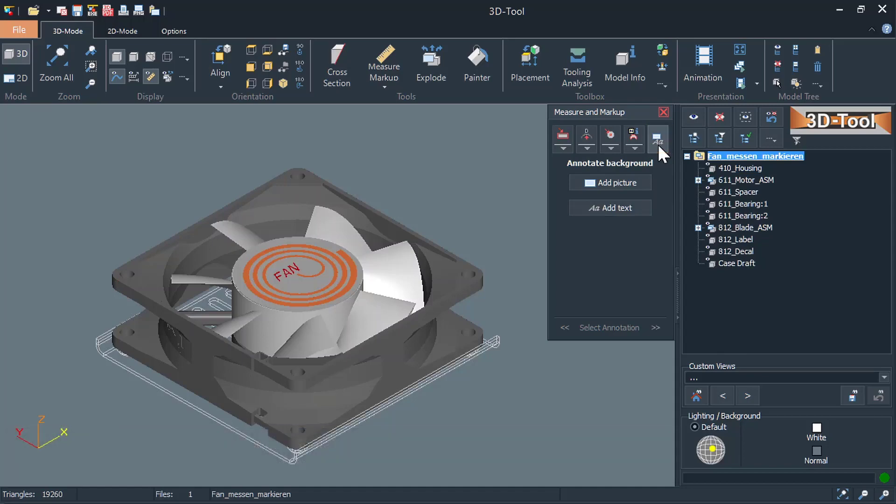
- Add 3dt_logo.jpg as a background picture and place it in the upper corner of the view above the fan
{"action": "left_click", "coordinate": [631, 181]}
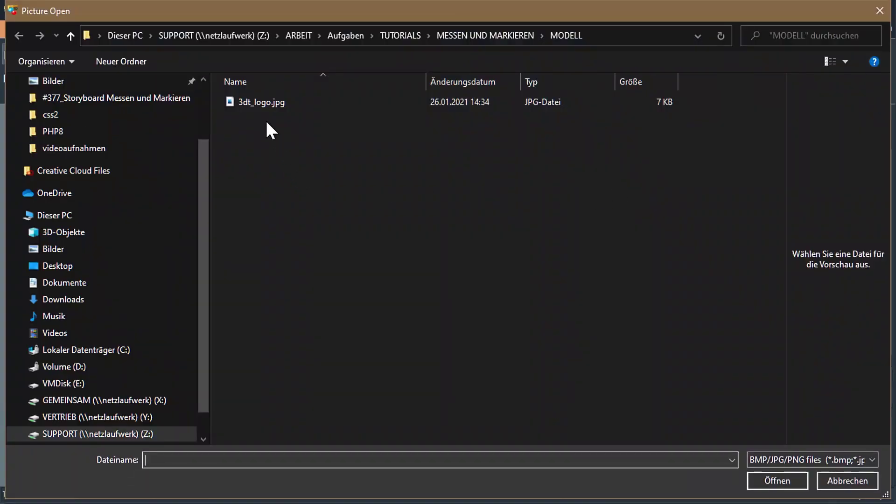
{"action": "left_click", "coordinate": [259, 100]}
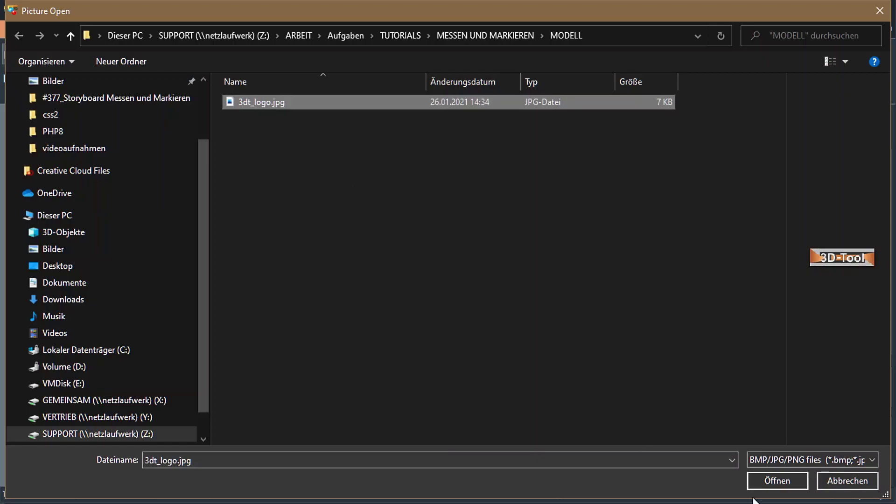
{"action": "left_click", "coordinate": [767, 483]}
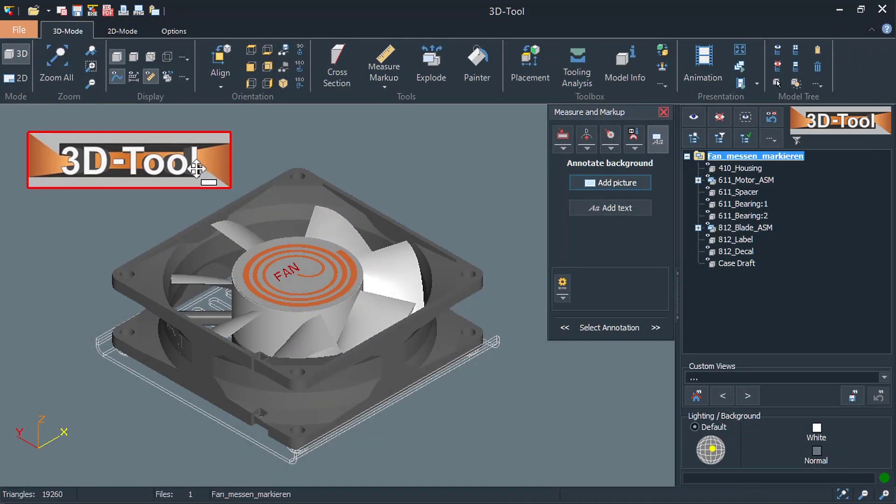
{"action": "left_click_drag", "start_coordinate": [196, 168], "coordinate": [185, 156]}
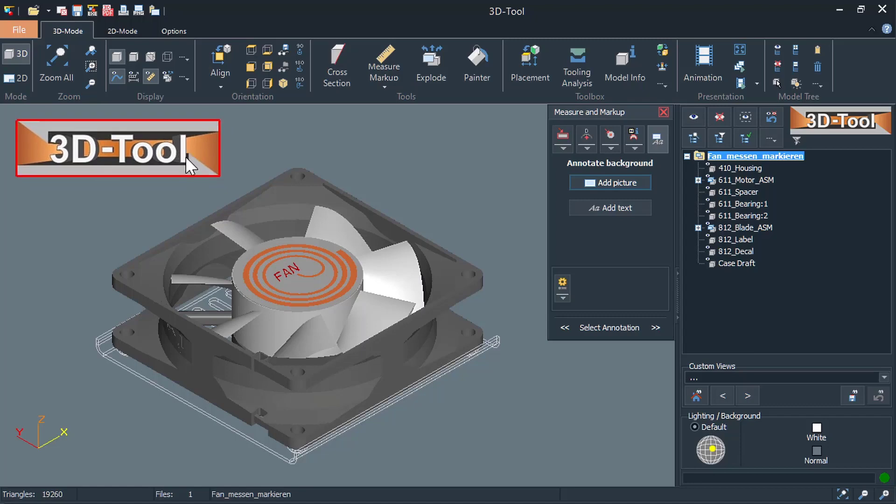
- Add a background text note reading "Measure Markup" and move it below the logo picture
{"action": "left_click", "coordinate": [588, 211]}
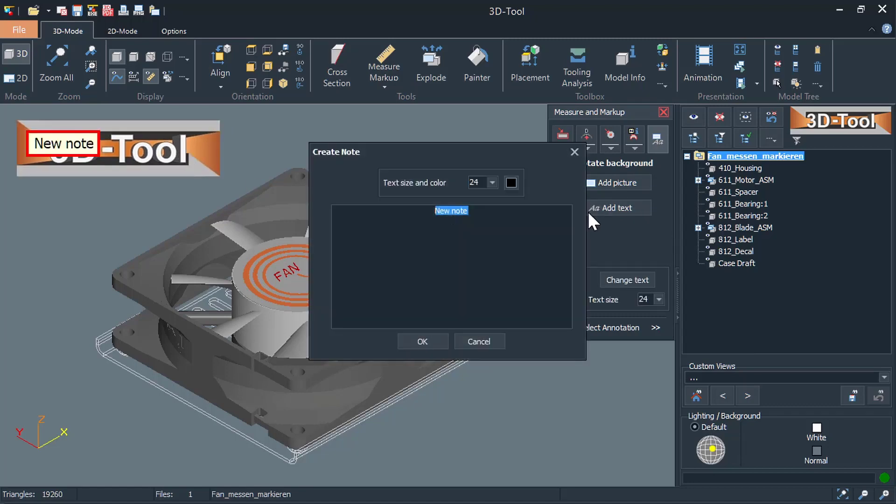
{"action": "type", "text": "Meas"}
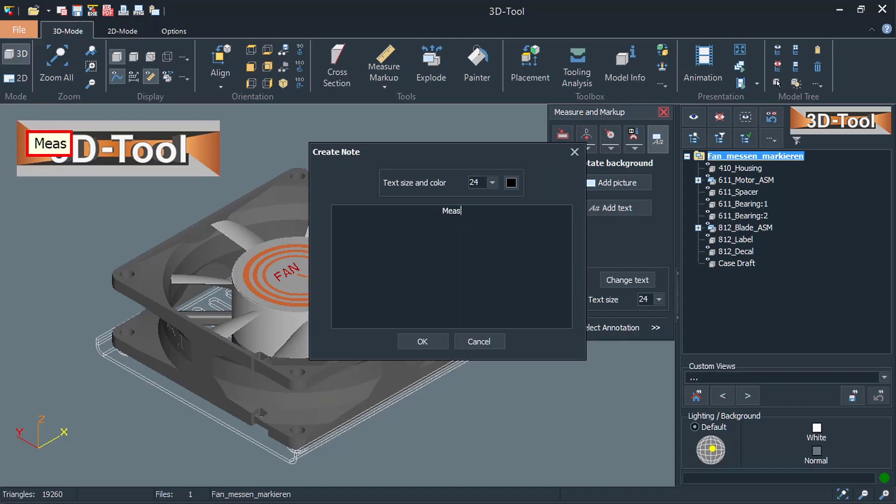
{"action": "type", "text": "ure Mar"}
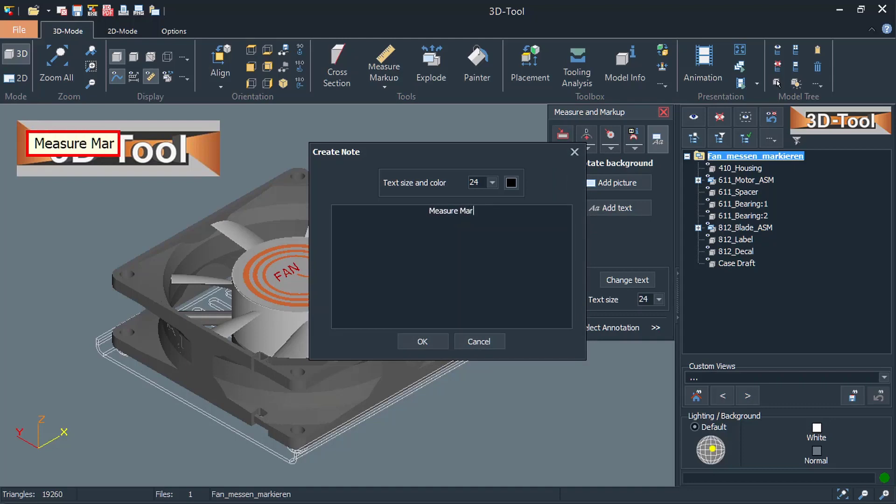
{"action": "type", "text": "kup"}
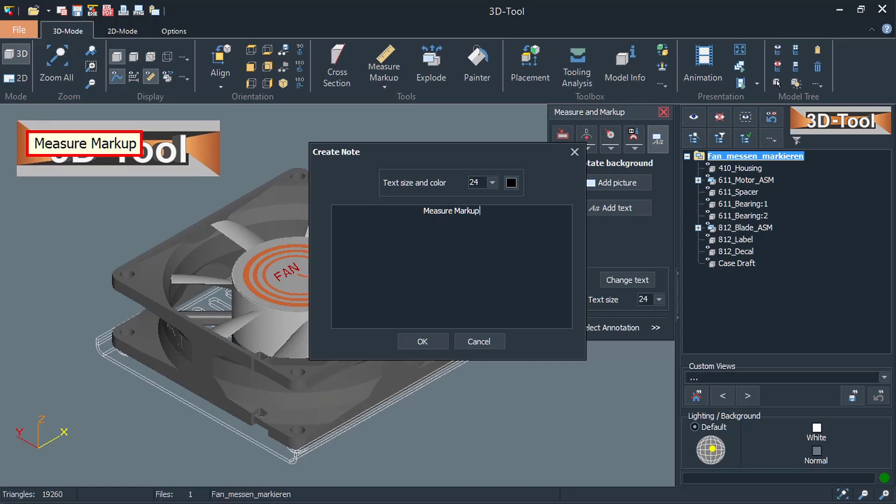
{"action": "left_click", "coordinate": [406, 344]}
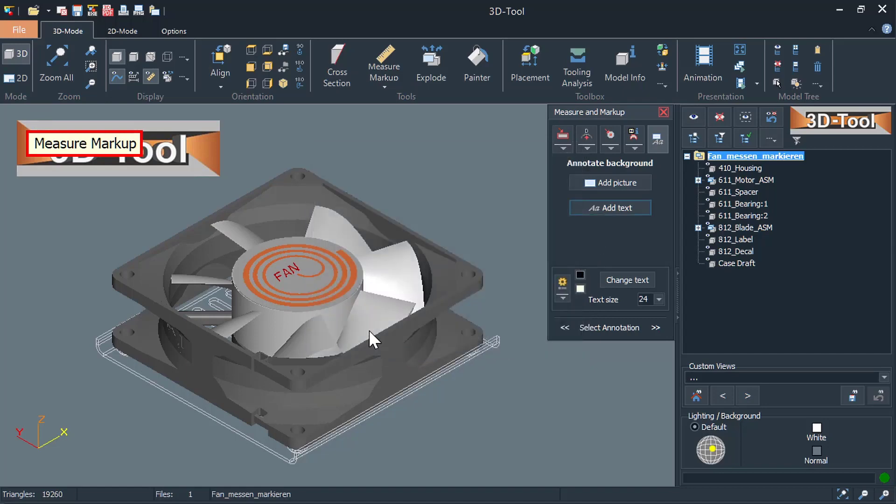
{"action": "left_click_drag", "start_coordinate": [107, 138], "coordinate": [127, 192]}
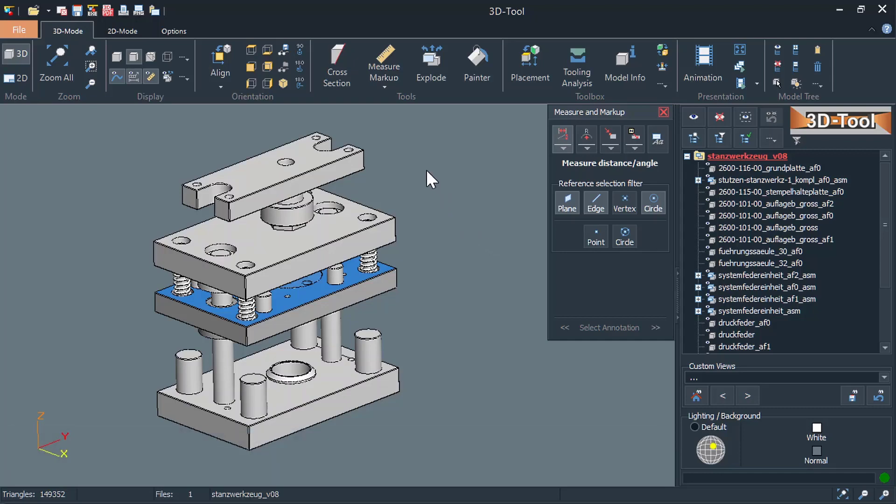
- Cut stanzwerkzeug_v08 along the XY-plane at -52.25 and dimension the diameter of the grey guide block's screw hole, moving its label aside
{"action": "left_click", "coordinate": [341, 76]}
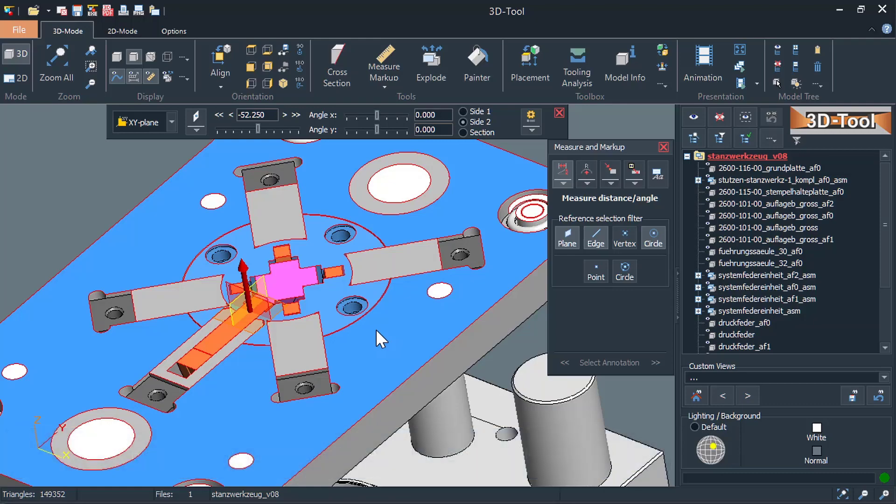
{"action": "left_click_drag", "start_coordinate": [358, 386], "coordinate": [355, 412]}
{"action": "scroll", "coordinate": [332, 428], "scroll_direction": "up", "scroll_amount": 1}
{"action": "scroll", "coordinate": [330, 427], "scroll_direction": "up", "scroll_amount": 3}
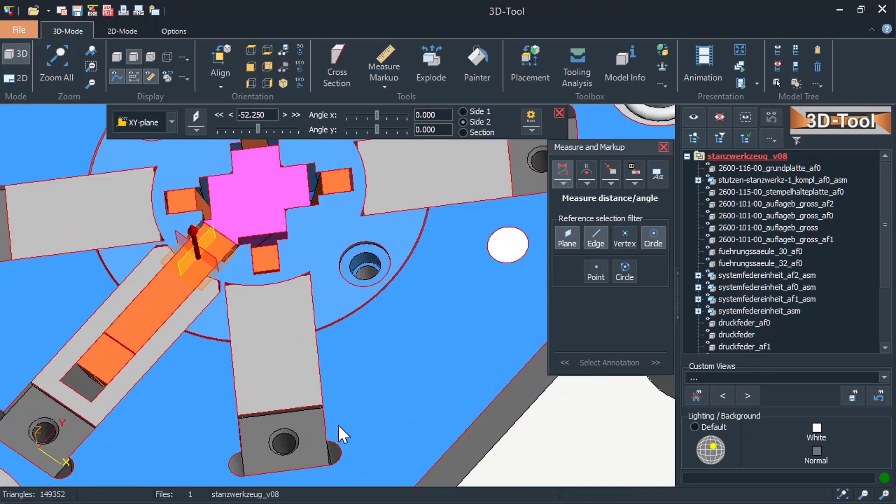
{"action": "middle_click_drag", "start_coordinate": [338, 425], "coordinate": [353, 338]}
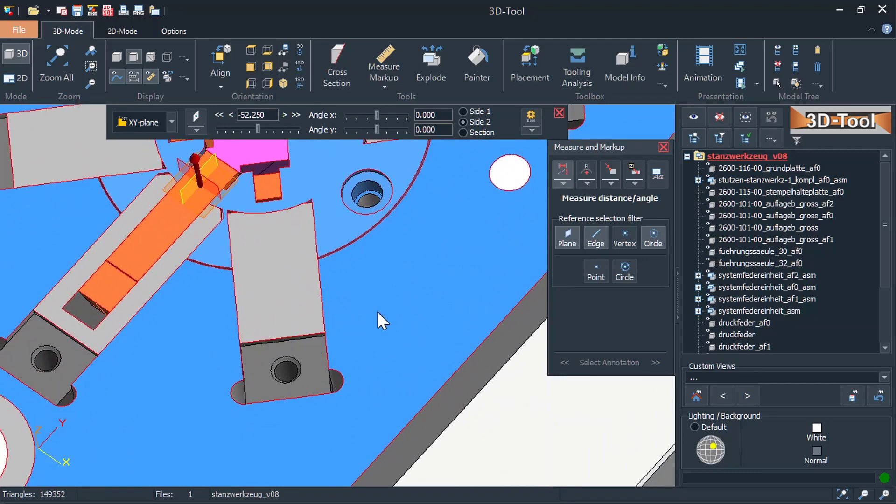
{"action": "left_click", "coordinate": [584, 181]}
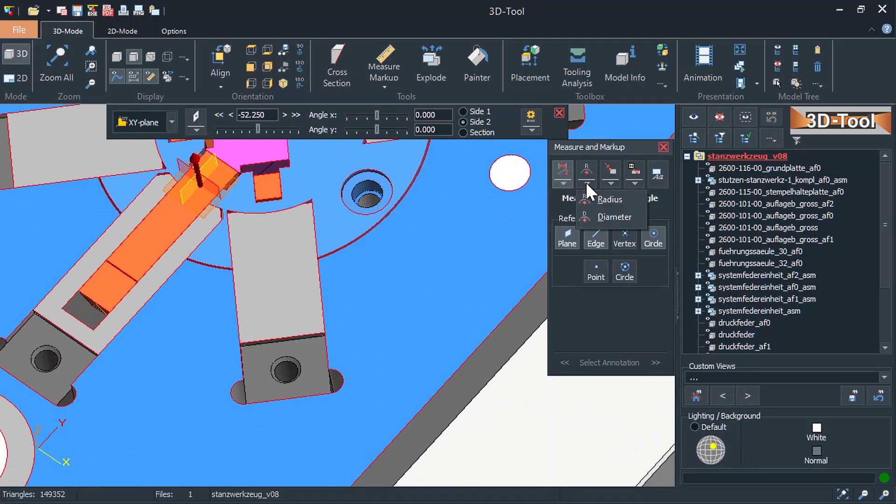
{"action": "left_click", "coordinate": [604, 216]}
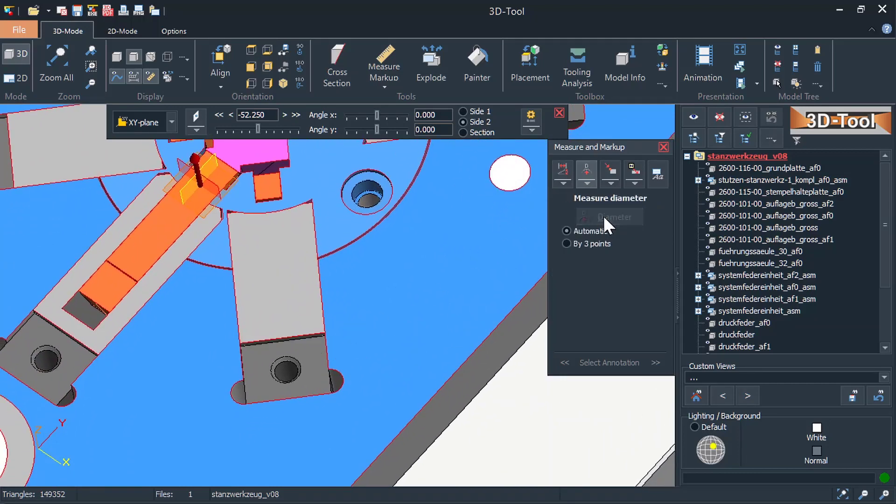
{"action": "left_click", "coordinate": [282, 359]}
{"action": "mouse_move", "coordinate": [263, 309]}
{"action": "left_mouse_down"}
{"action": "mouse_move", "coordinate": [383, 338]}
{"action": "mouse_move", "coordinate": [359, 373]}
{"action": "mouse_move", "coordinate": [409, 401]}
{"action": "left_mouse_up"}
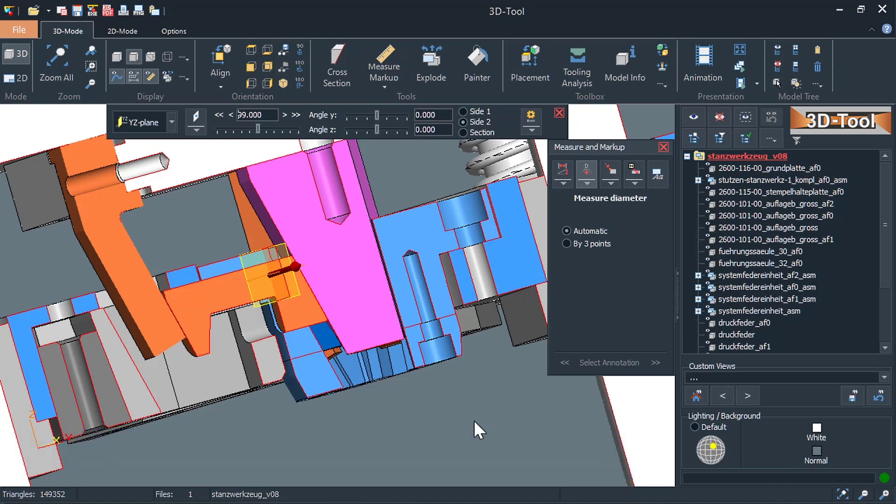
- Dimension the angle between the two side edges of the orange slider's lower tip and move the label into the opening above it
{"action": "left_click", "coordinate": [570, 184]}
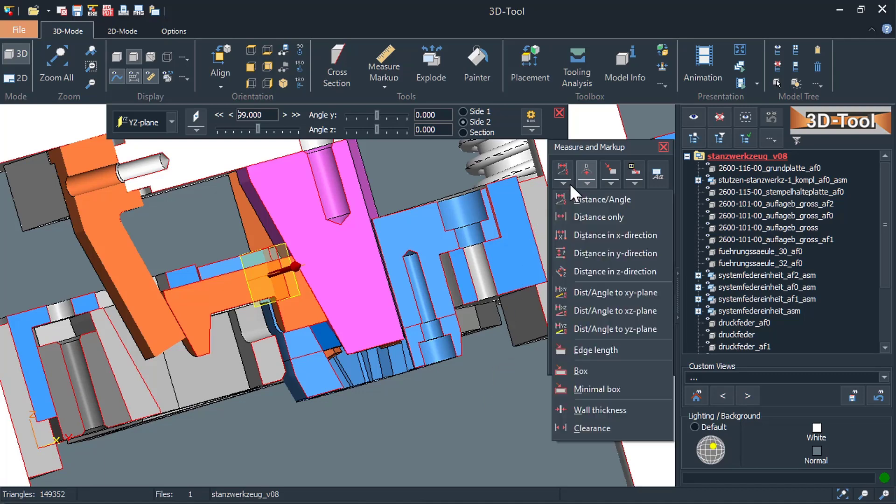
{"action": "left_click", "coordinate": [587, 193]}
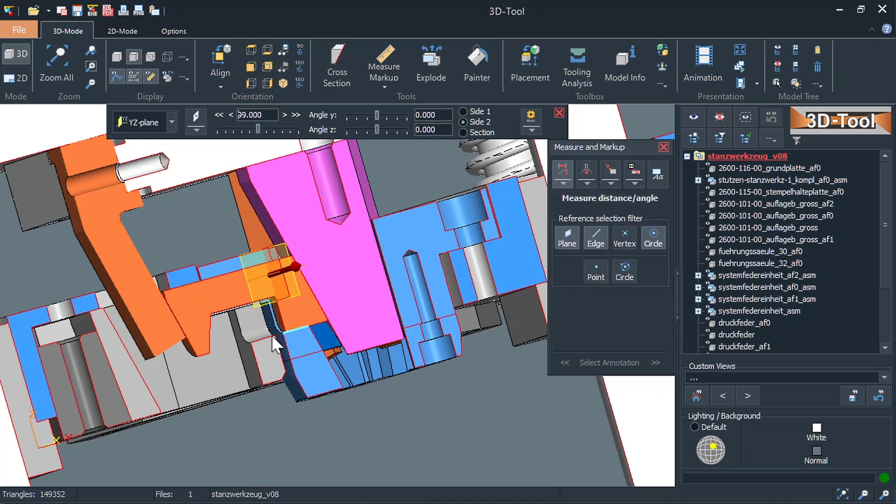
{"action": "left_click", "coordinate": [193, 345]}
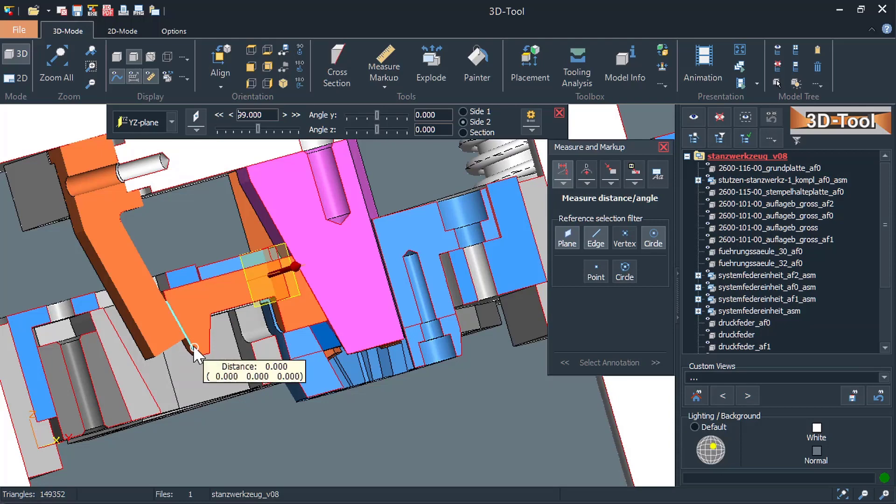
{"action": "left_click", "coordinate": [211, 347]}
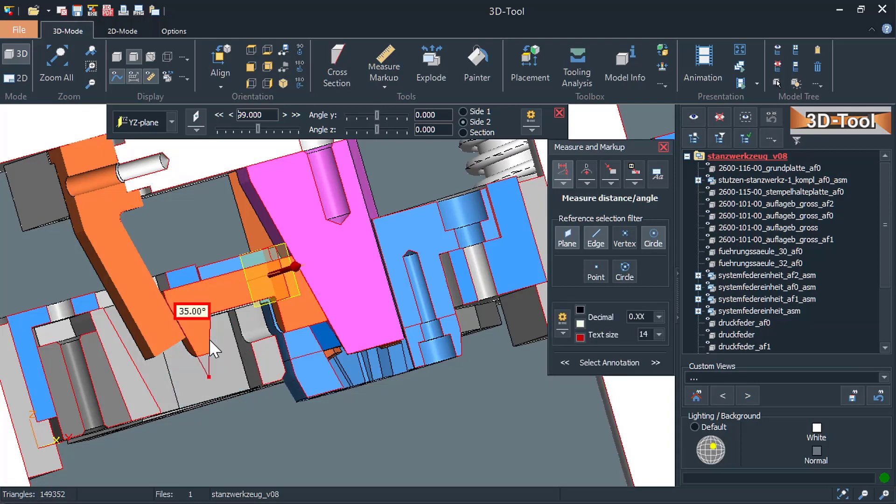
{"action": "left_click_drag", "start_coordinate": [198, 312], "coordinate": [198, 231]}
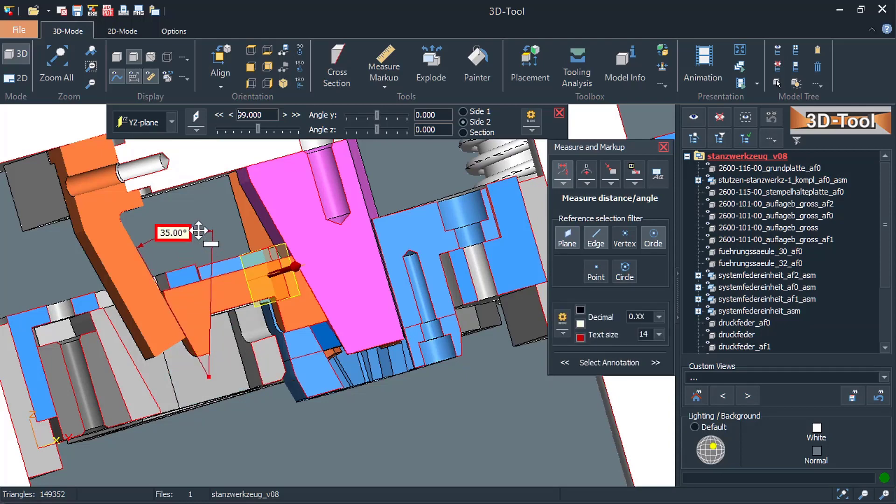
- Dimension the thickness of the orange slider's arm and the small gap beside the blue insert, and move the gap's label below the parts
{"action": "left_click", "coordinate": [235, 272]}
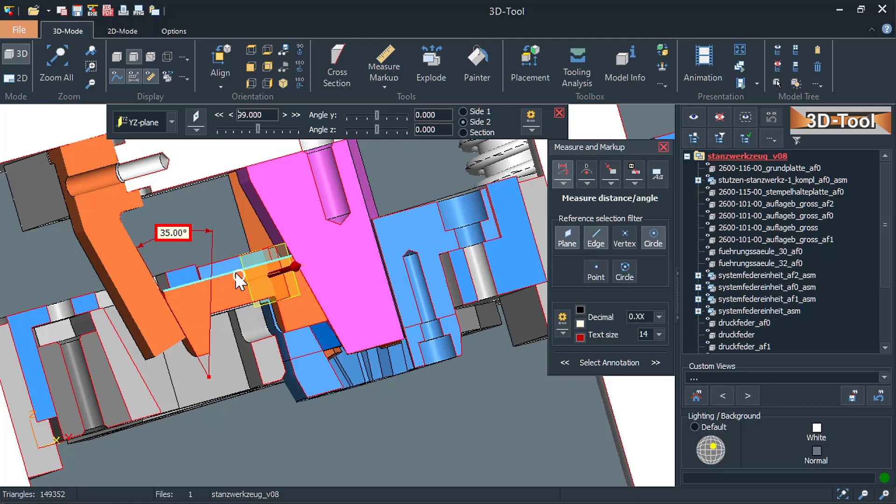
{"action": "left_click", "coordinate": [242, 302]}
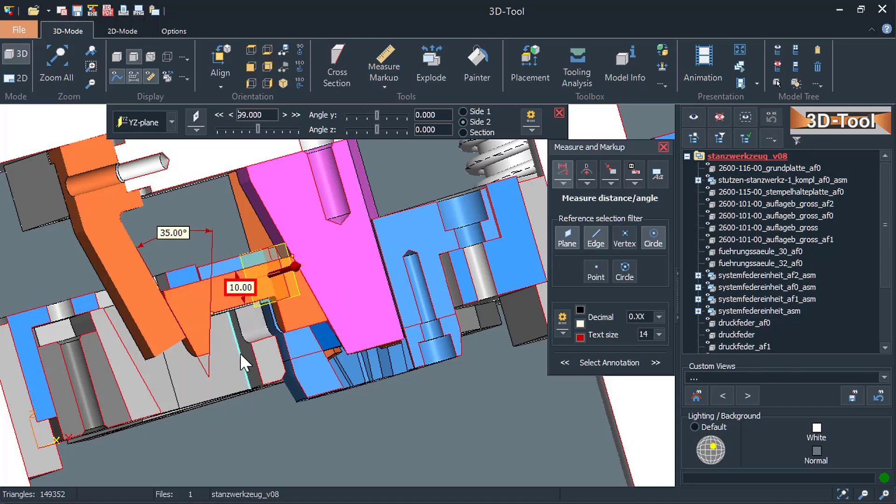
{"action": "left_click", "coordinate": [279, 355]}
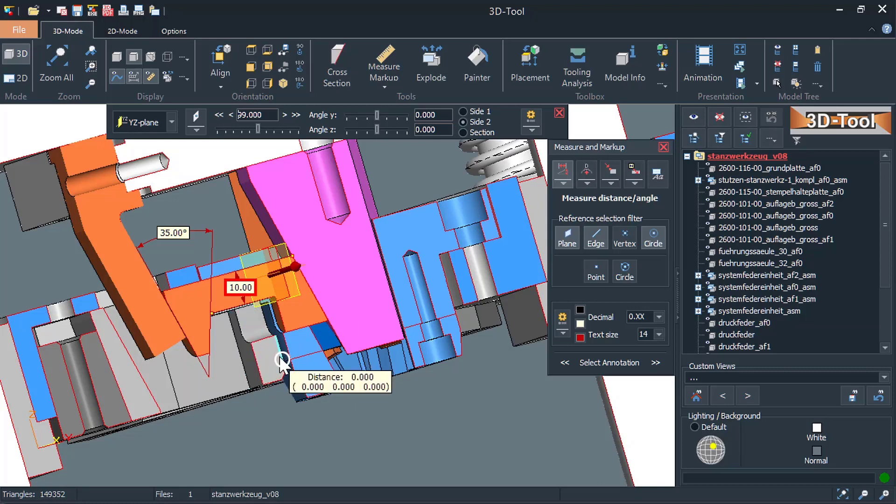
{"action": "left_click", "coordinate": [288, 357]}
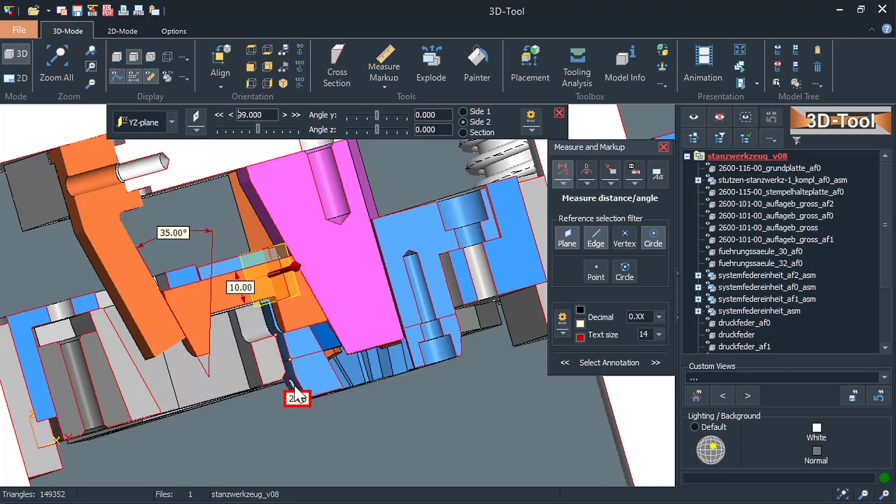
{"action": "left_click_drag", "start_coordinate": [296, 399], "coordinate": [303, 437]}
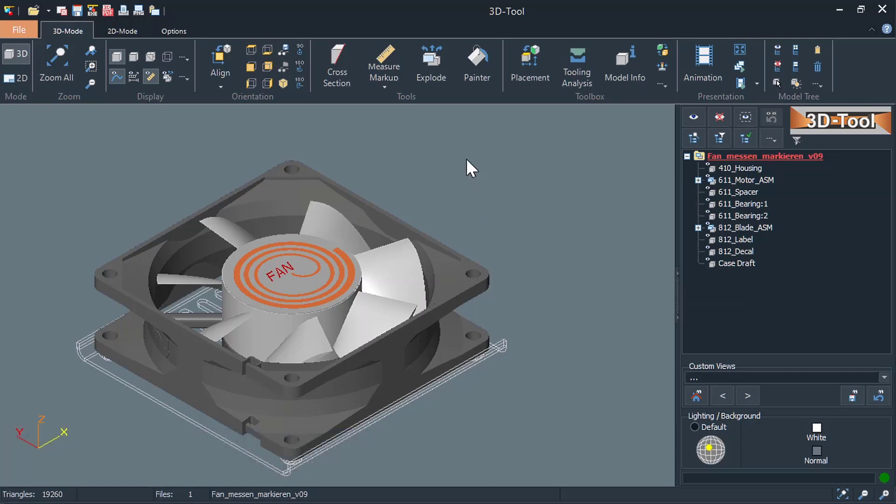
- Automatically explode the whole Fan_messen_markieren_v09 assembly and turn the view to show the separated parts
{"action": "left_click", "coordinate": [438, 76]}
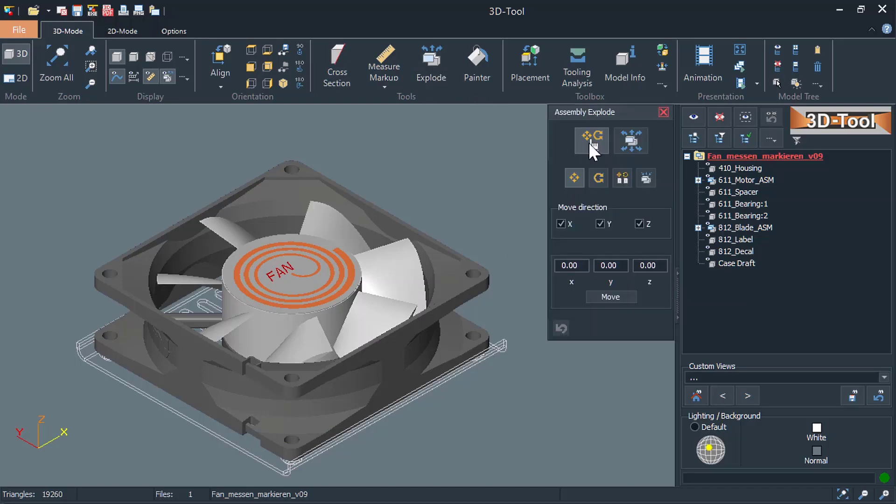
{"action": "left_click", "coordinate": [632, 143]}
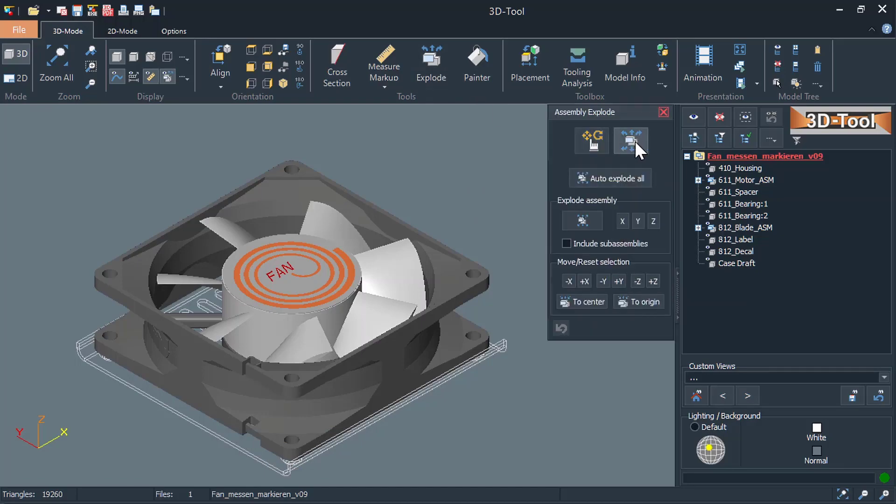
{"action": "left_click", "coordinate": [640, 181]}
{"action": "left_click_drag", "start_coordinate": [493, 184], "coordinate": [542, 185]}
{"action": "scroll", "coordinate": [452, 181], "scroll_direction": "down", "scroll_amount": 5}
{"action": "right_click_drag", "start_coordinate": [453, 181], "coordinate": [351, 269]}
{"action": "scroll", "coordinate": [355, 247], "scroll_direction": "up", "scroll_amount": 4}
{"action": "left_click_drag", "start_coordinate": [358, 236], "coordinate": [413, 230]}
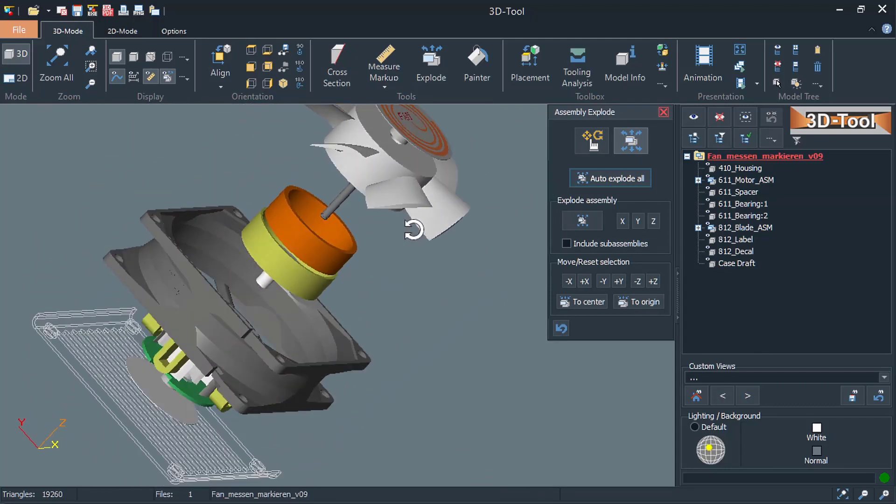
- Leave the explode tool, start Measure and Markup, and switch the display back to the exploded state
{"action": "left_click", "coordinate": [667, 113]}
{"action": "left_click", "coordinate": [389, 53]}
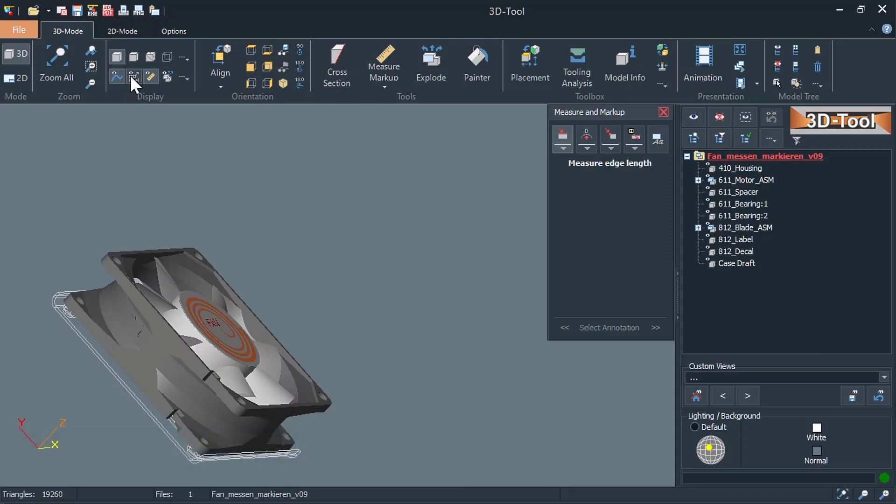
{"action": "left_click", "coordinate": [165, 75]}
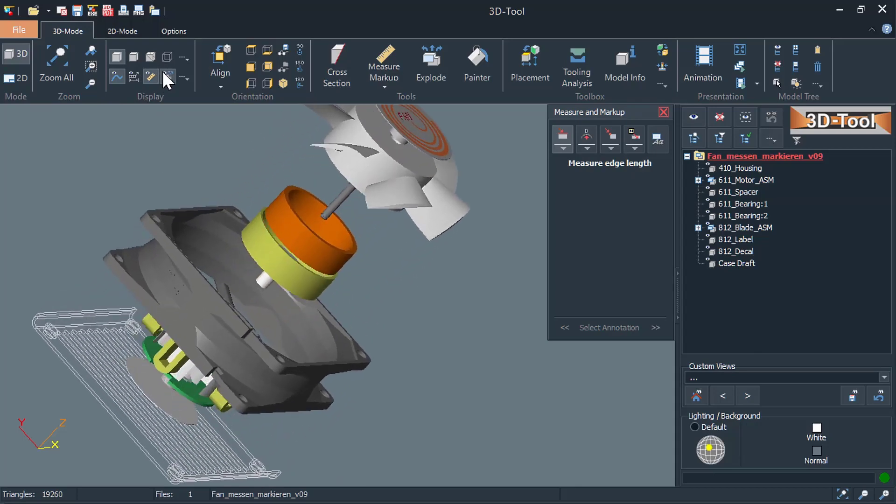
- Dimension the outer diameter of the orange ring's front rim in the exploded fan using automatic detection
{"action": "scroll", "coordinate": [359, 254], "scroll_direction": "up", "scroll_amount": 5}
{"action": "middle_click_drag", "start_coordinate": [352, 220], "coordinate": [393, 270]}
{"action": "scroll", "coordinate": [376, 276], "scroll_direction": "up", "scroll_amount": 2}
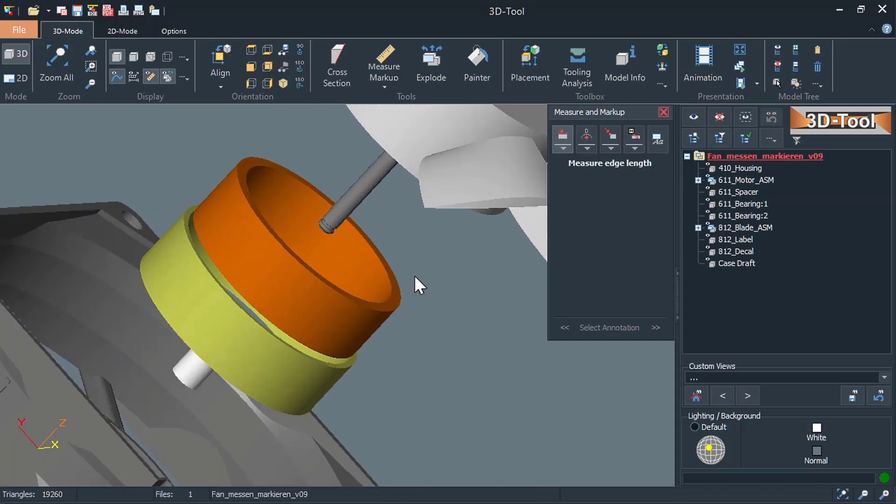
{"action": "left_click_drag", "start_coordinate": [414, 275], "coordinate": [413, 288]}
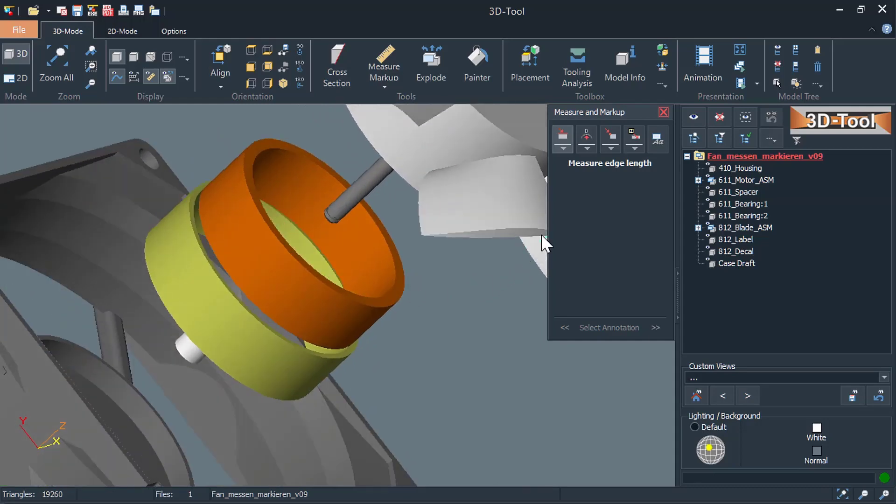
{"action": "left_click", "coordinate": [586, 136]}
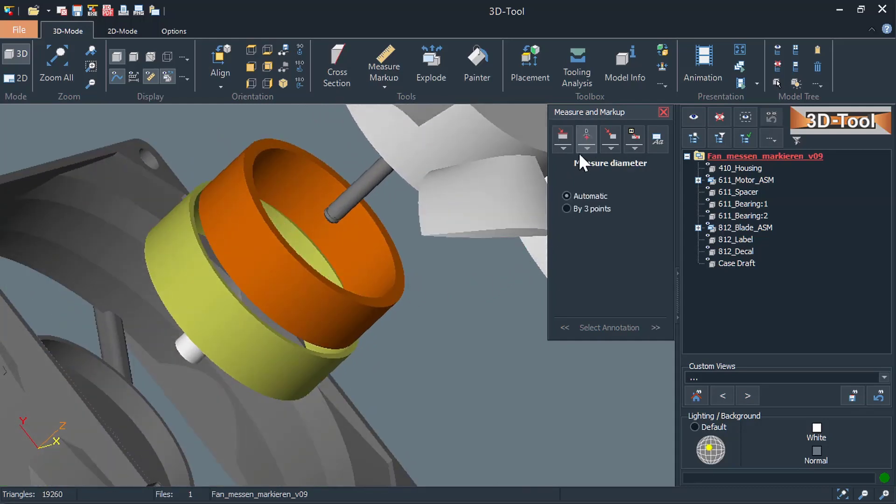
{"action": "left_click", "coordinate": [348, 299]}
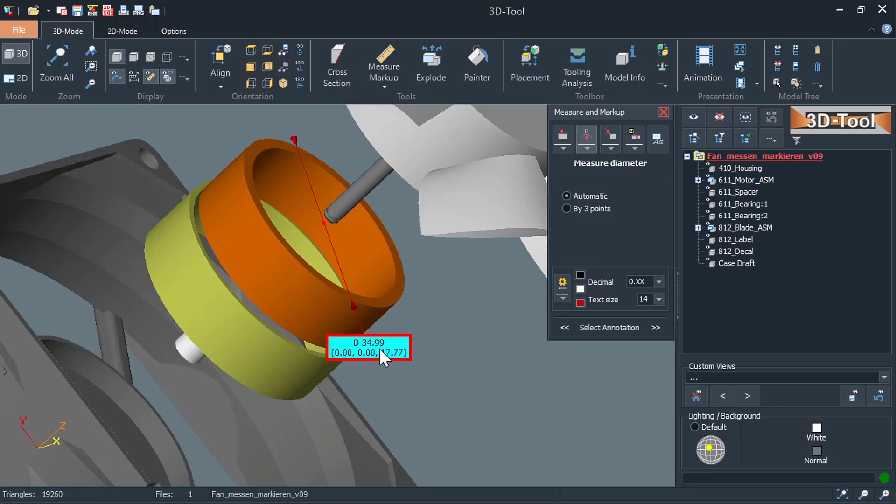
- Move the orange ring's diameter label clear of the parts and measure the length of an edge on the ring
{"action": "mouse_move", "coordinate": [379, 348]}
{"action": "left_mouse_down"}
{"action": "mouse_move", "coordinate": [468, 330]}
{"action": "mouse_move", "coordinate": [477, 314]}
{"action": "left_mouse_up"}
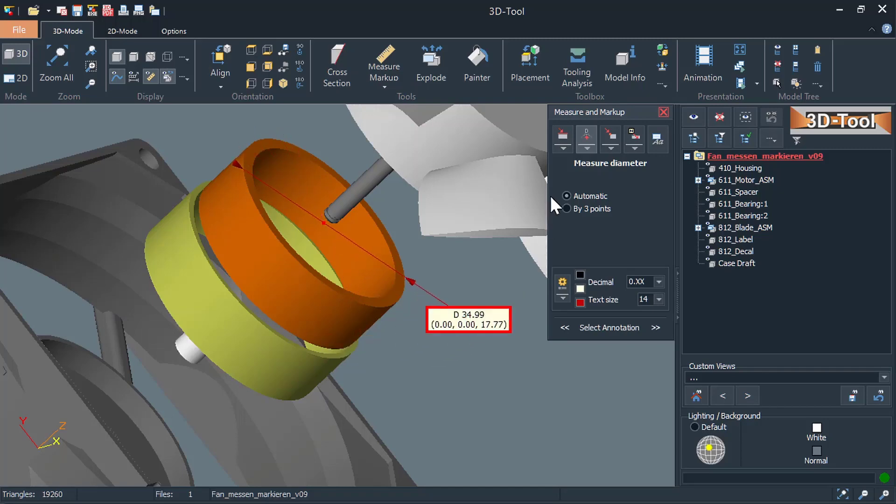
{"action": "left_click", "coordinate": [565, 130]}
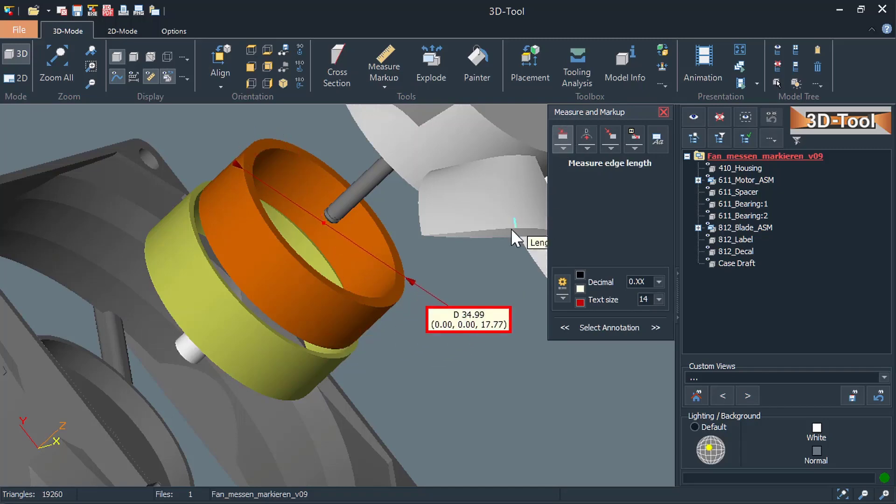
{"action": "left_click", "coordinate": [322, 309]}
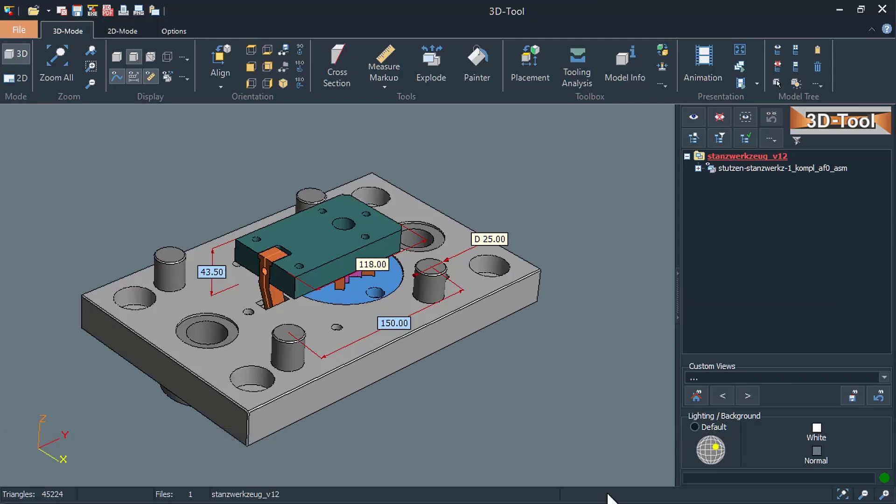
- Hide the stanzwerkzeug_v12 pin that carries the D 25.00 dimension, and undo the hiding
{"action": "right_click", "coordinate": [437, 287]}
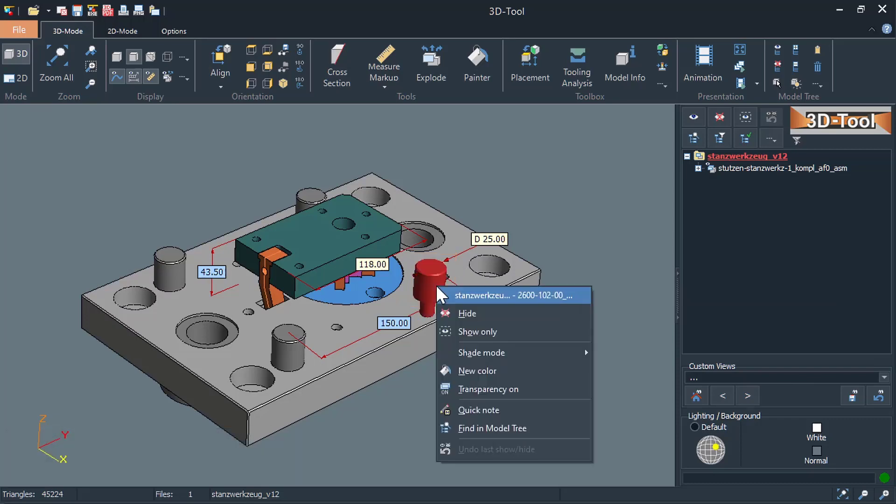
{"action": "left_click", "coordinate": [466, 314]}
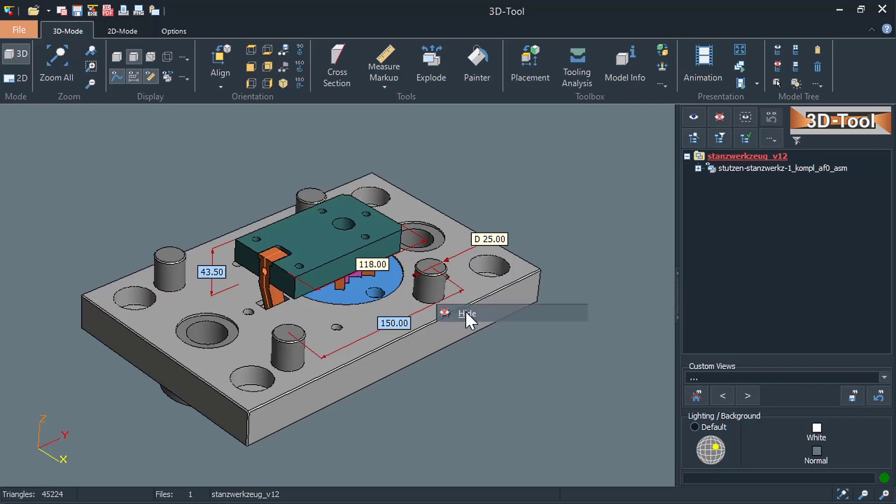
{"action": "right_click", "coordinate": [498, 354]}
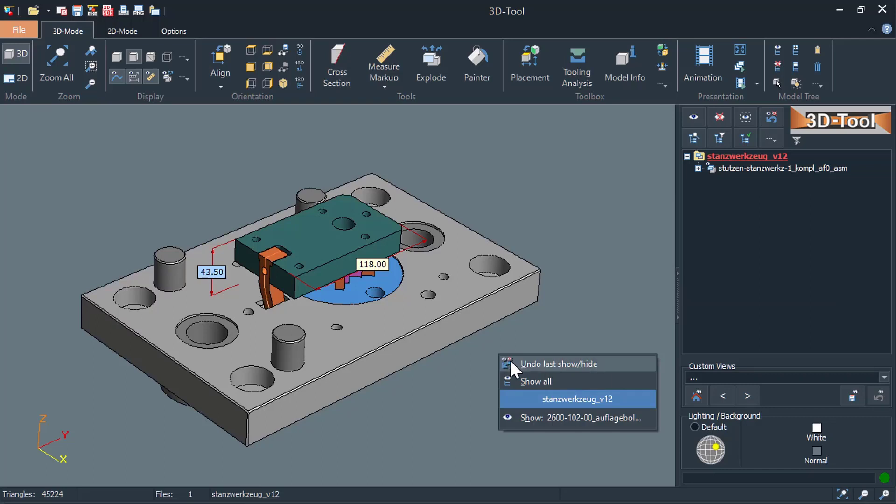
{"action": "left_click", "coordinate": [511, 363]}
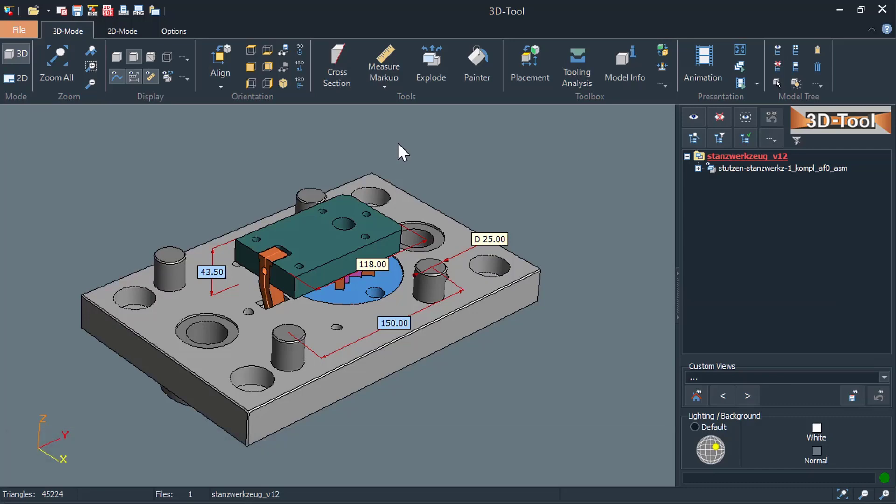
- Cut the punching tool with a YZ-plane cross section, shift the plane to 122.753, and leave the cross section
{"action": "left_click", "coordinate": [344, 73]}
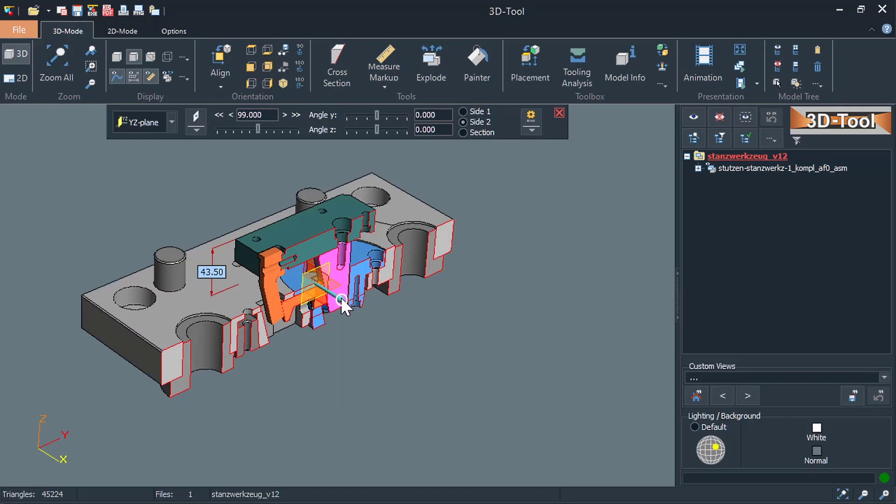
{"action": "left_click_drag", "start_coordinate": [341, 297], "coordinate": [354, 333]}
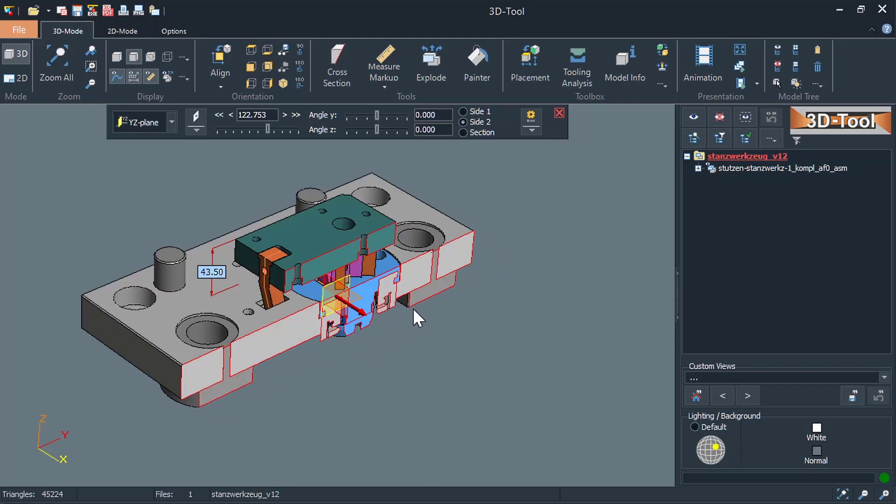
{"action": "left_click", "coordinate": [554, 114]}
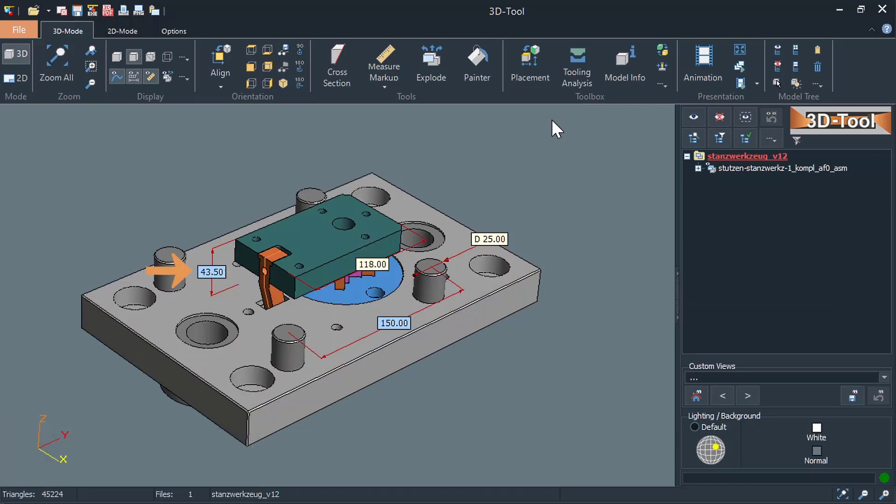
- Display the custom views Explode 1 and Explode 2 of the punching tool, and return to the Standard view
{"action": "left_click", "coordinate": [694, 376]}
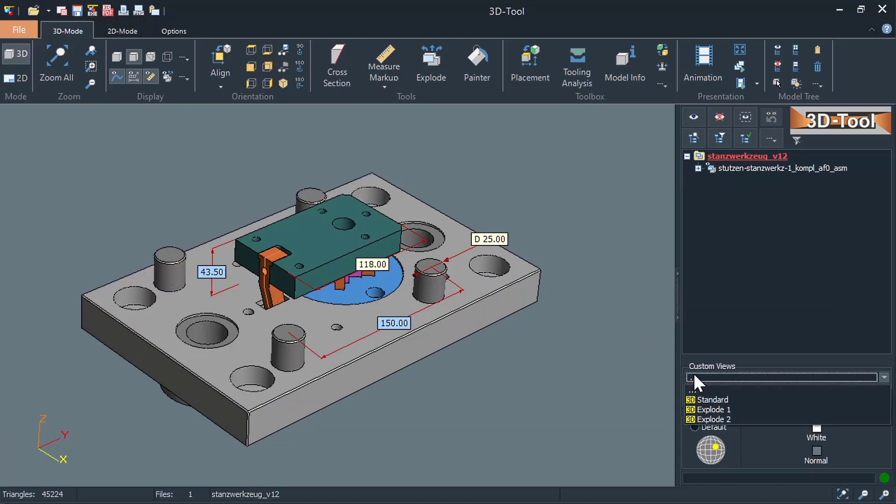
{"action": "left_click", "coordinate": [696, 410]}
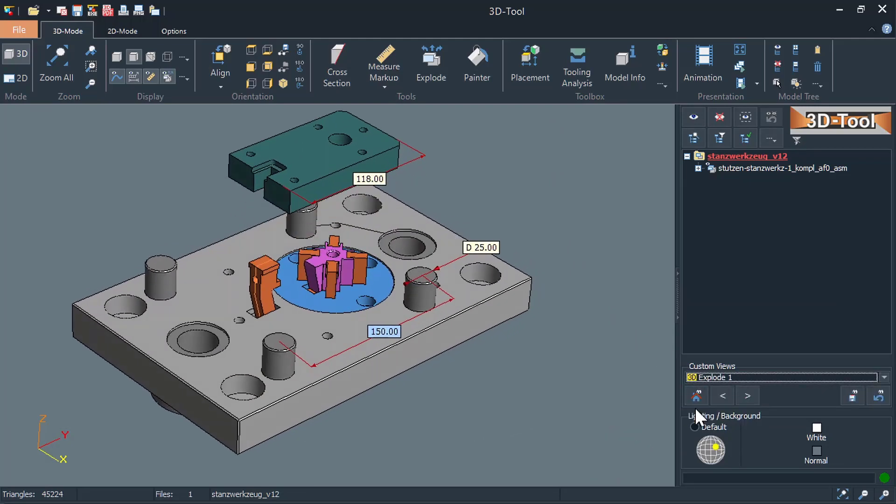
{"action": "left_click", "coordinate": [704, 377]}
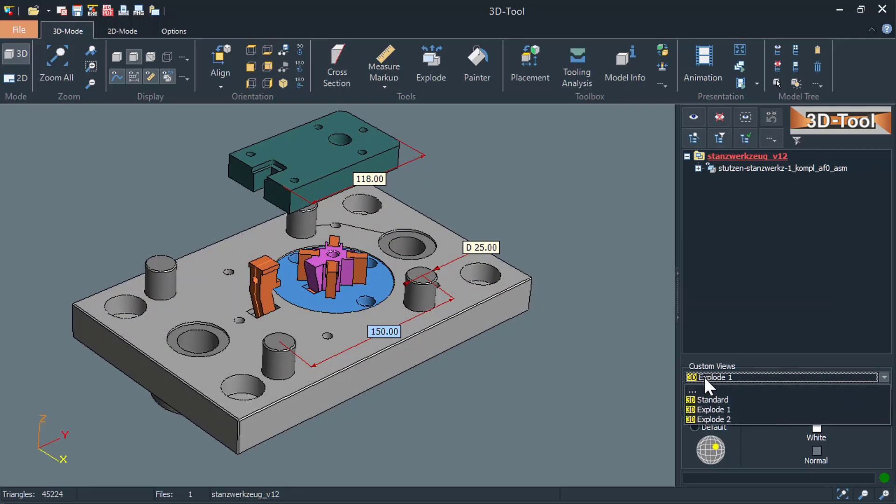
{"action": "left_click", "coordinate": [697, 417]}
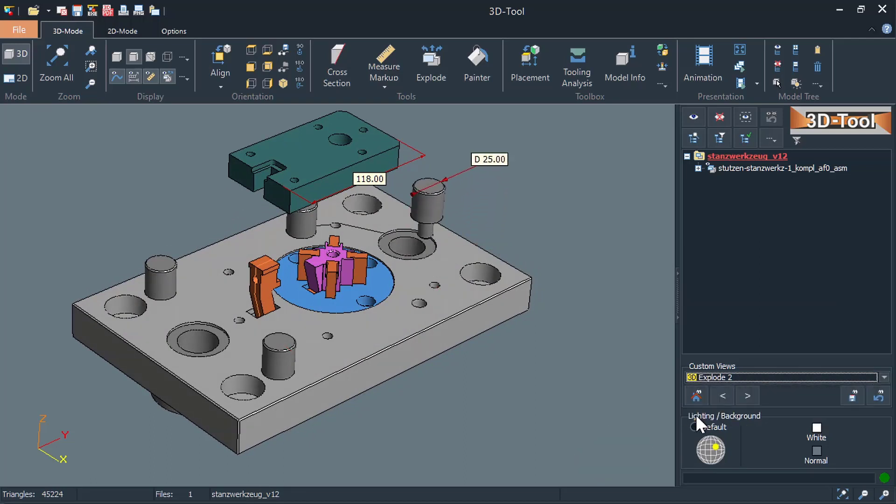
{"action": "left_click", "coordinate": [713, 376]}
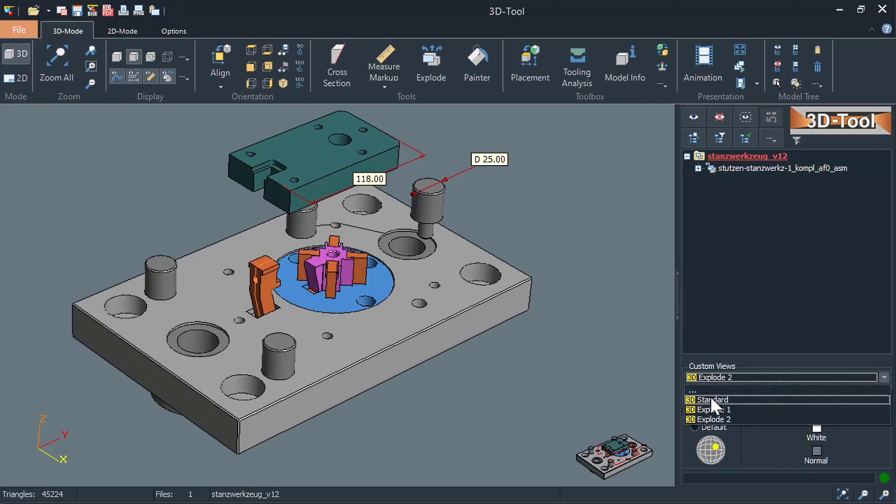
{"action": "left_click", "coordinate": [711, 398]}
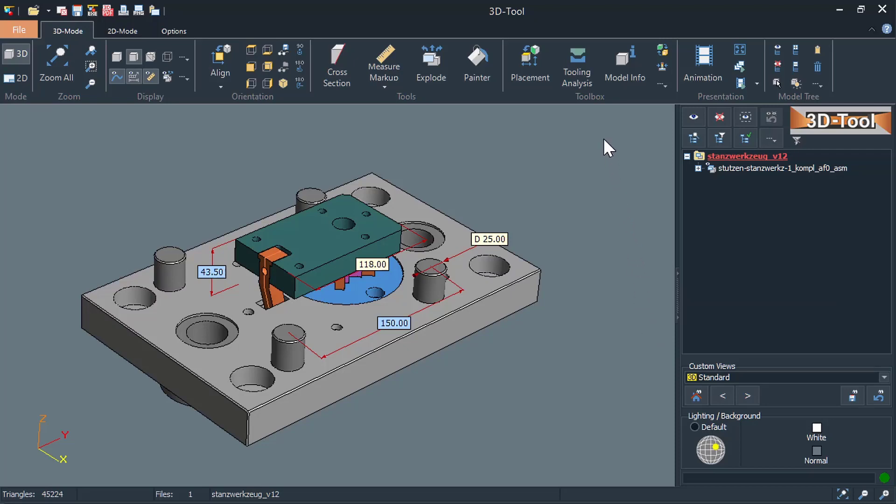
- Start and leave Tooling Analysis, and switch the display of all annotations off and on again
{"action": "left_click", "coordinate": [582, 72]}
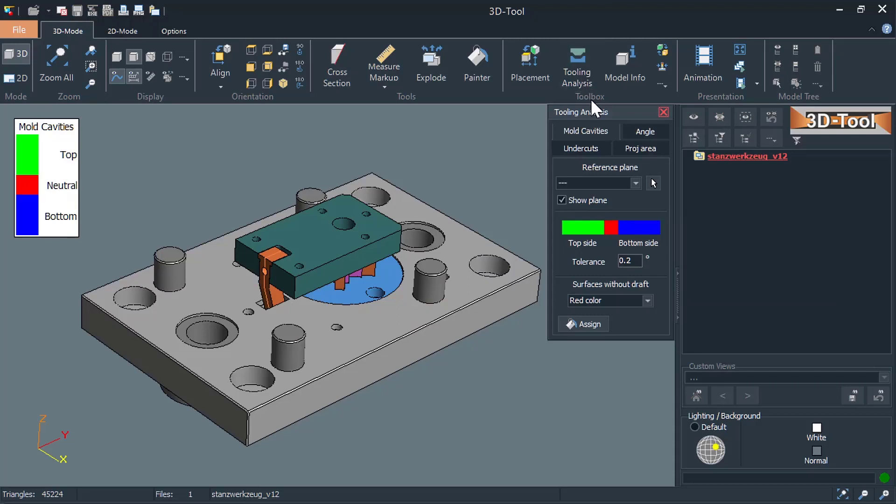
{"action": "left_click", "coordinate": [662, 112]}
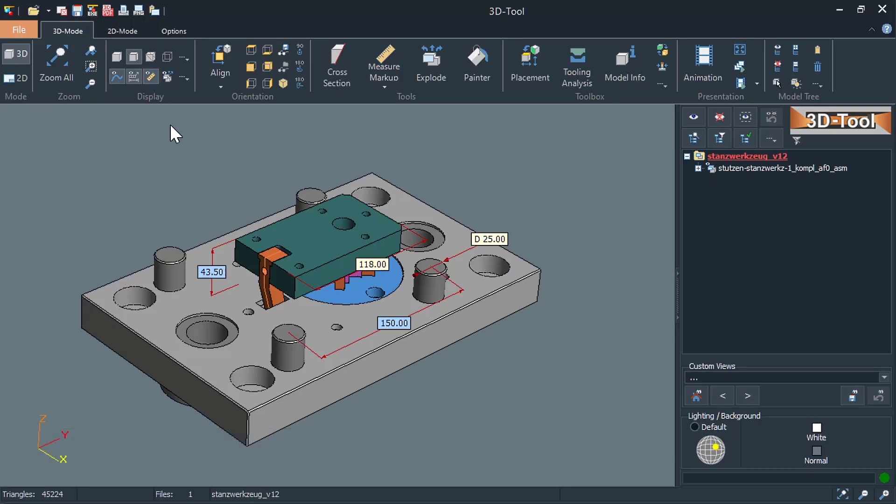
{"action": "left_click", "coordinate": [150, 77]}
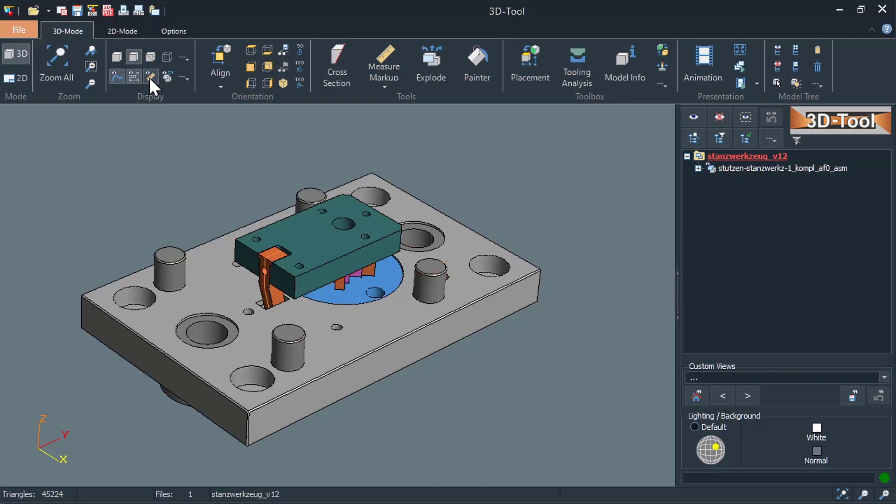
{"action": "left_click", "coordinate": [149, 77]}
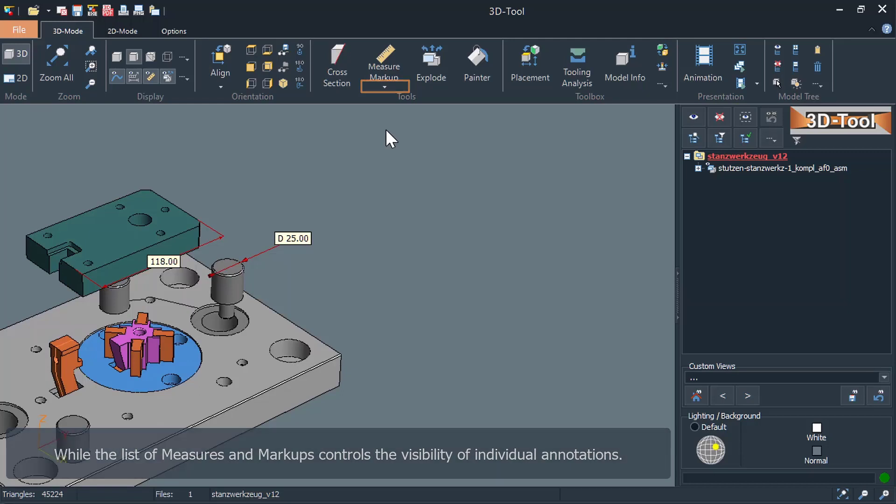
- Turn off the 118.00, 43.50, 150.00 and D 25.00 annotations individually in the annotation list, and show them all again
{"action": "left_click", "coordinate": [383, 88]}
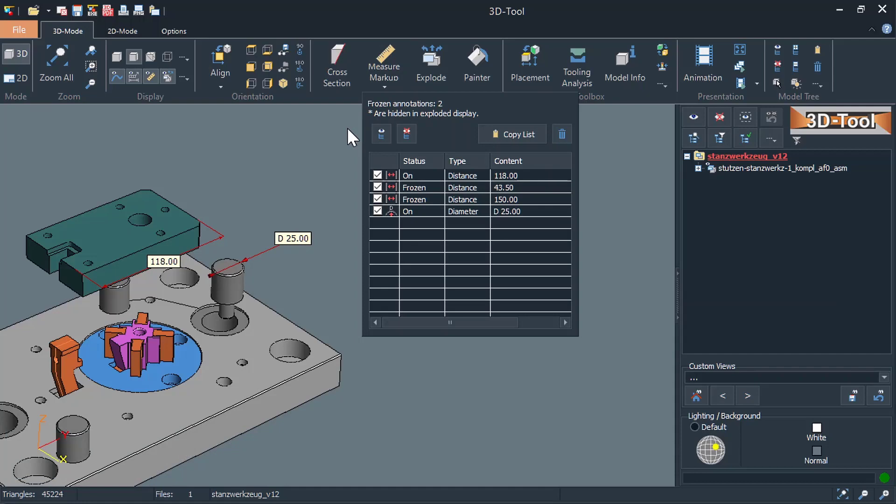
{"action": "left_click", "coordinate": [377, 176]}
{"action": "left_click", "coordinate": [377, 187]}
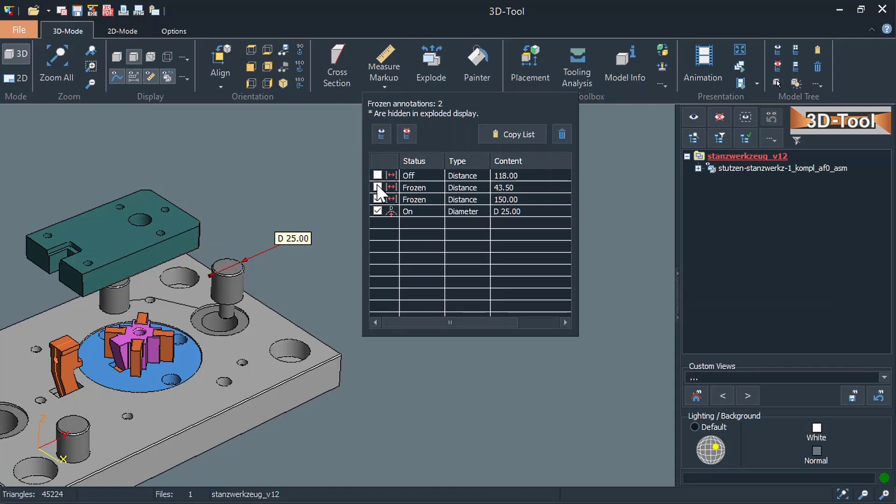
{"action": "left_click", "coordinate": [378, 200]}
{"action": "left_click", "coordinate": [377, 211]}
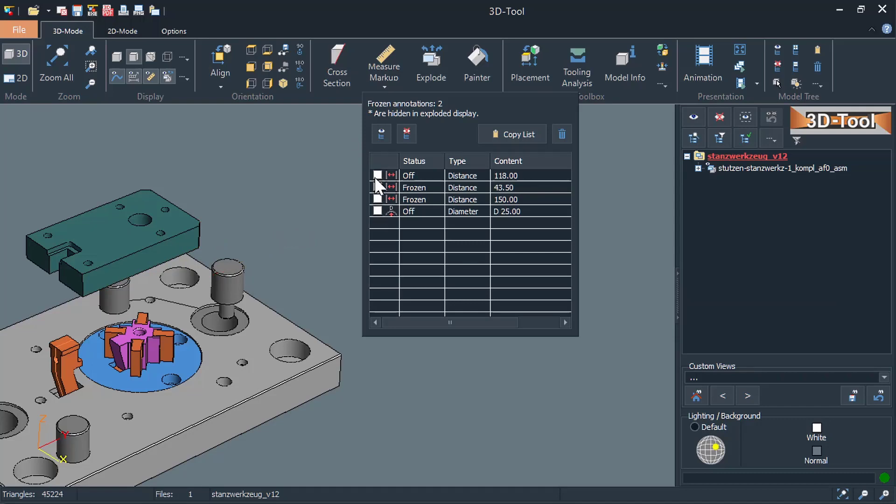
{"action": "left_click", "coordinate": [375, 138]}
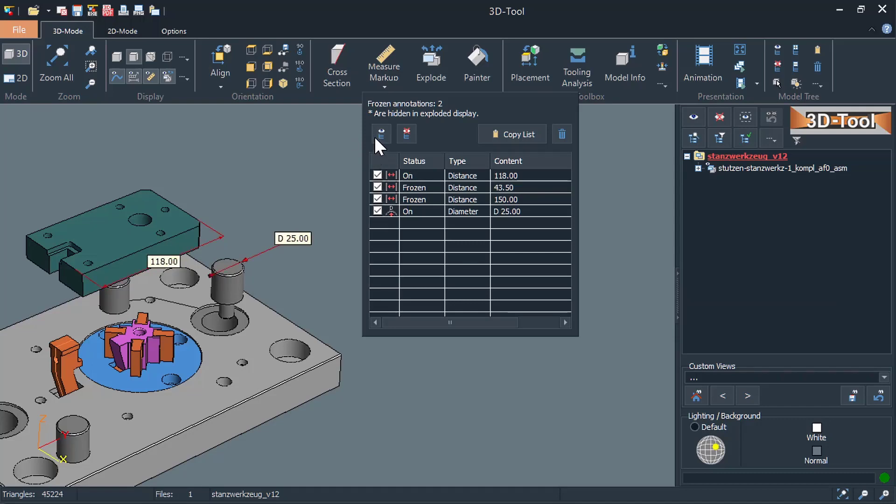
{"action": "left_click", "coordinate": [343, 158]}
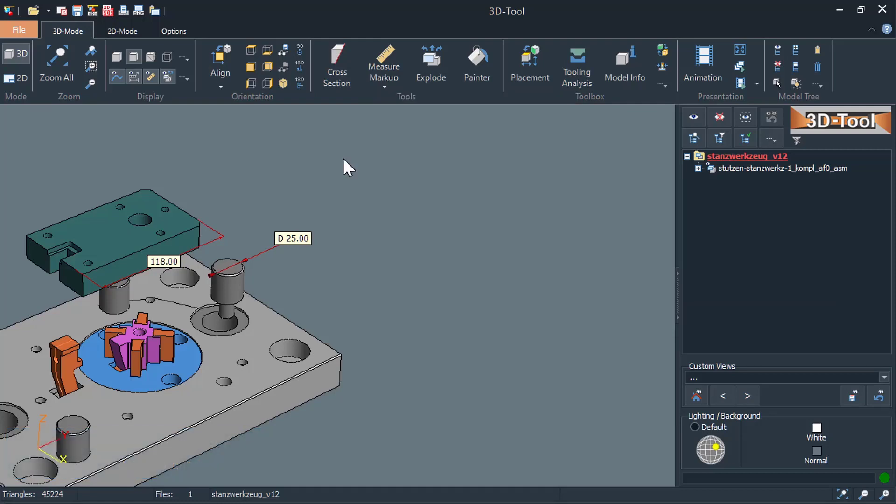